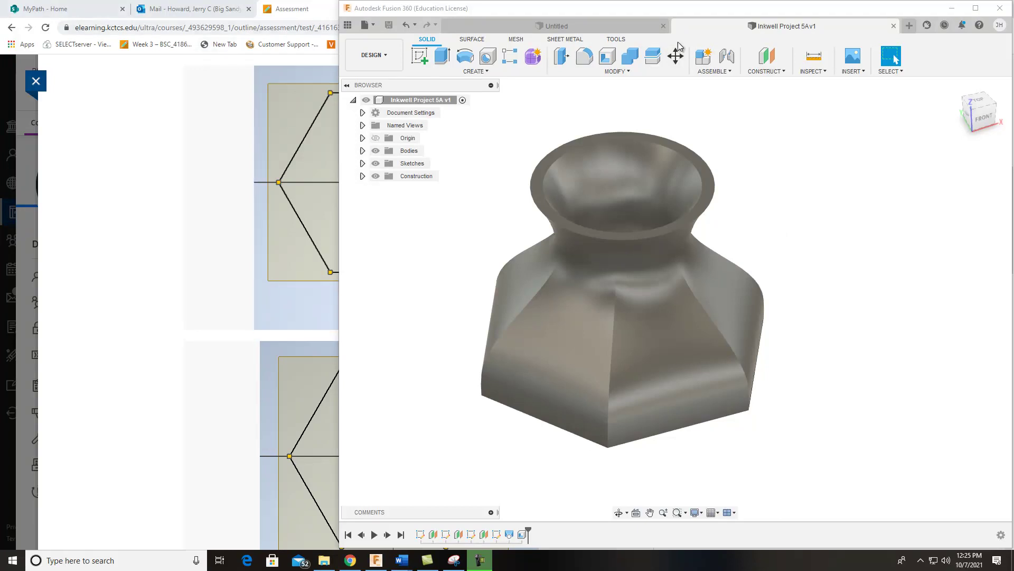
# Maximize the design window and start a 3D Print export of the inkwell body, inspecting its preview mesh up close
pyautogui.moveTo(696, 15); pyautogui.dragTo(598, 41)
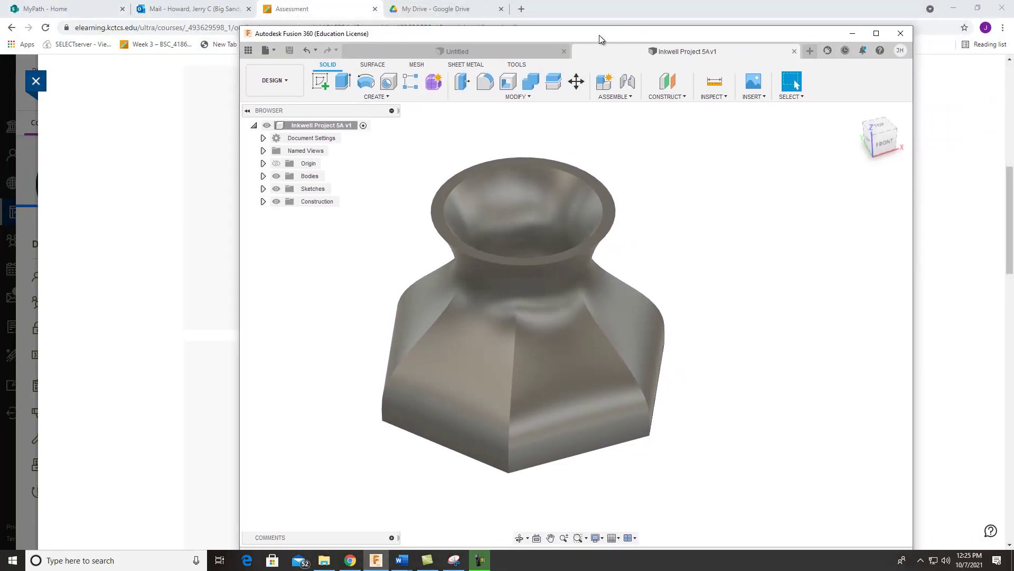
pyautogui.click(875, 34)
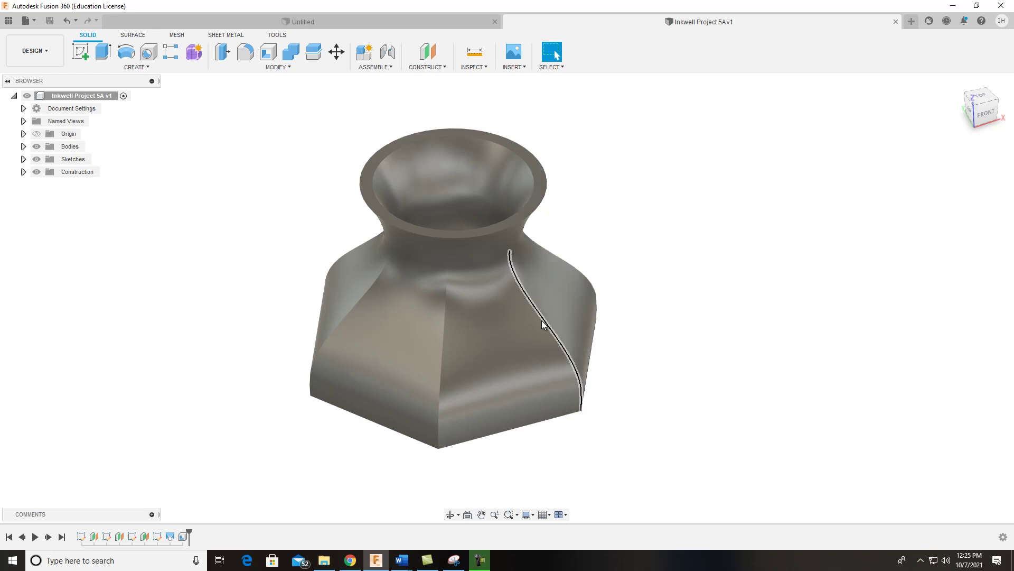
pyautogui.moveTo(595, 270); pyautogui.dragTo(616, 288, button='middle')
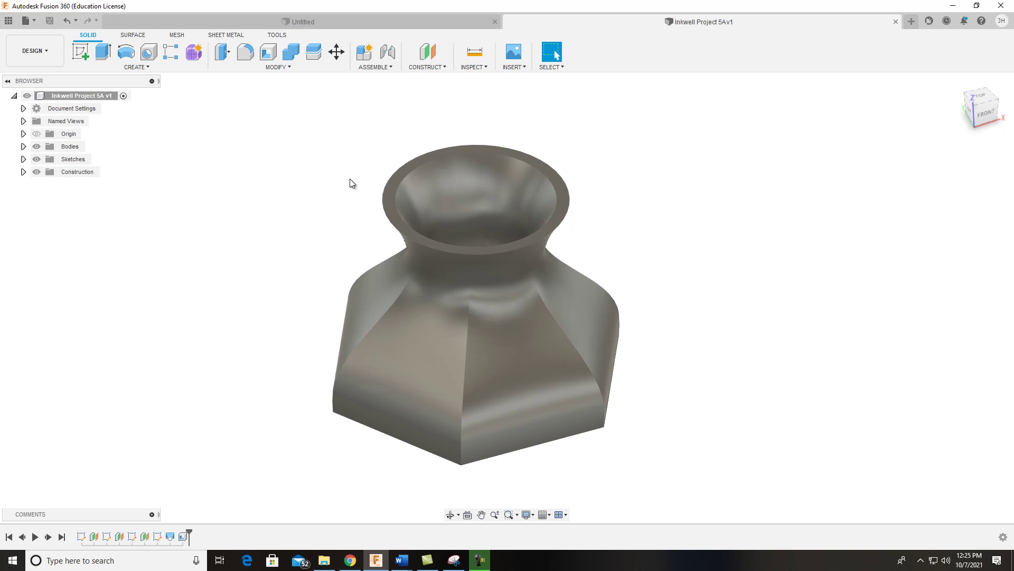
pyautogui.click(25, 23)
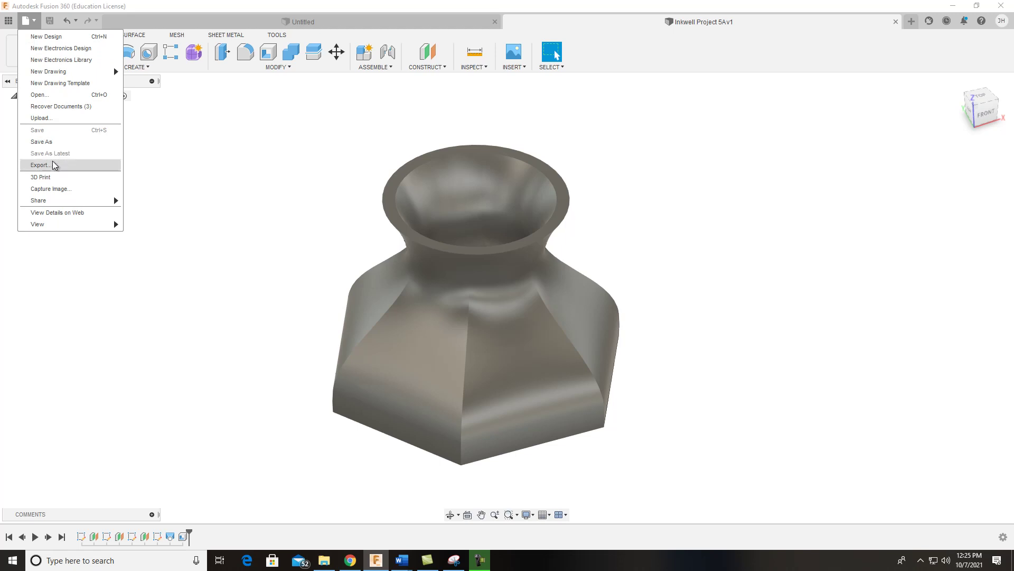
pyautogui.click(52, 181)
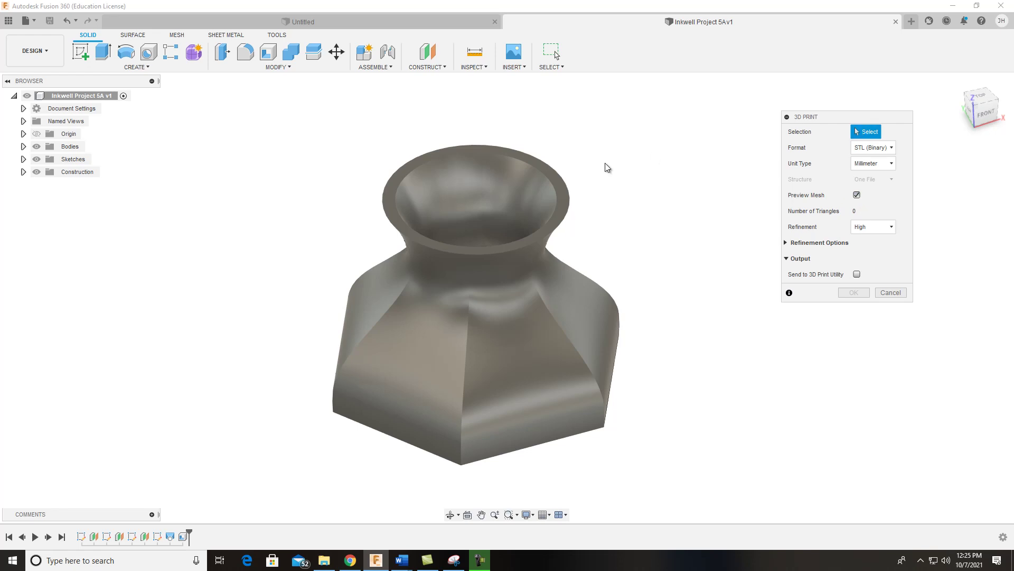
pyautogui.click(554, 174)
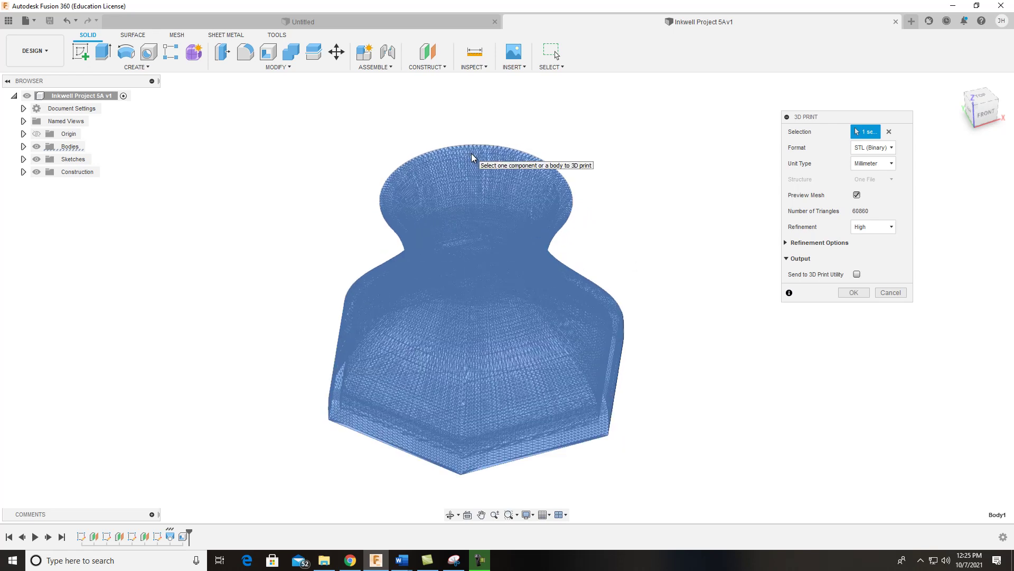
pyautogui.scroll(2, 471, 156)
pyautogui.scroll(2, 460, 147)
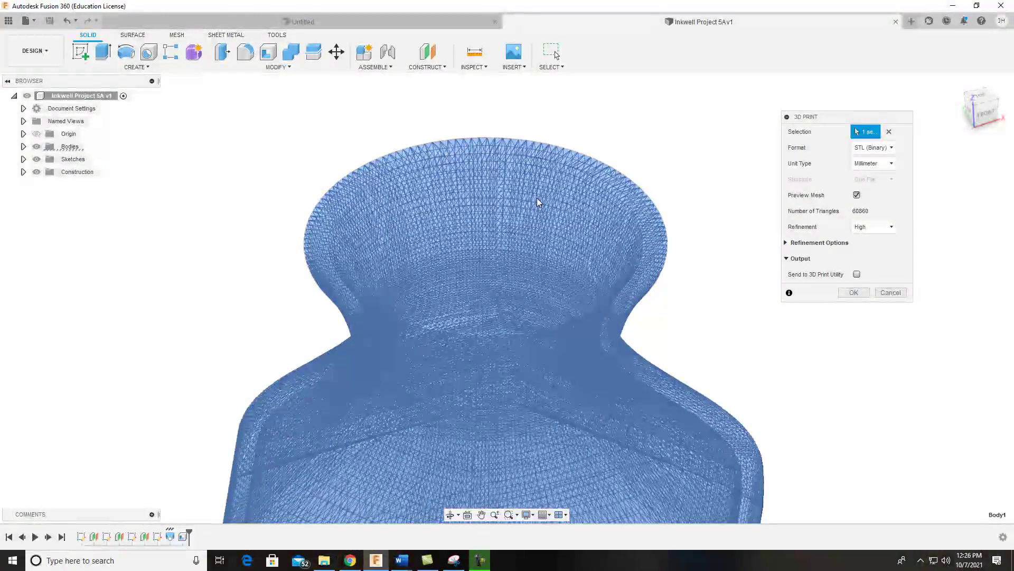
pyautogui.keyDown('shift'); pyautogui.moveTo(525, 264); pyautogui.dragTo(457, 264, button='middle'); pyautogui.keyUp('shift')
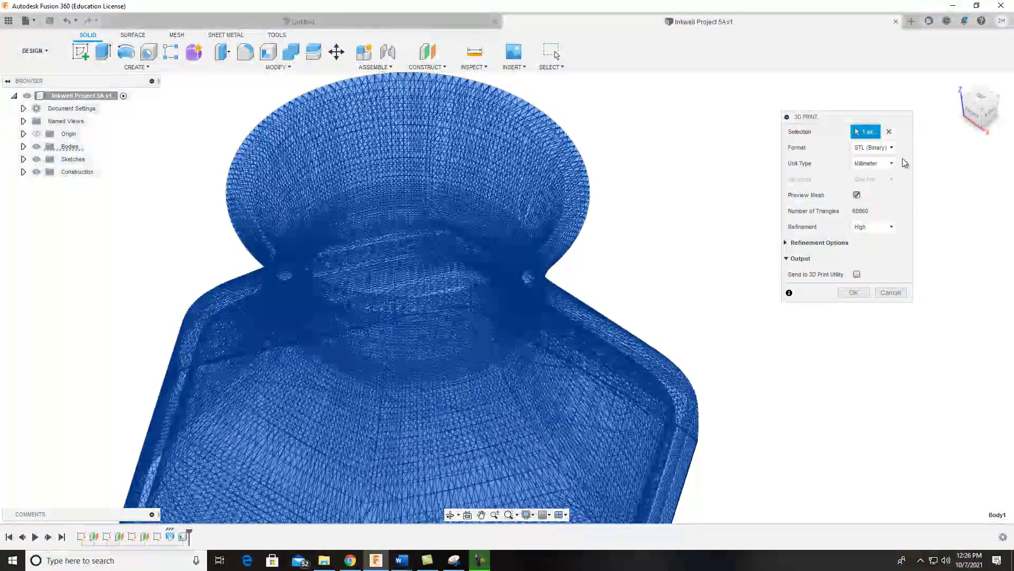
# Check the available export formats and compare the preview mesh at Low, Medium and High refinement, ending on High
pyautogui.click(873, 147)
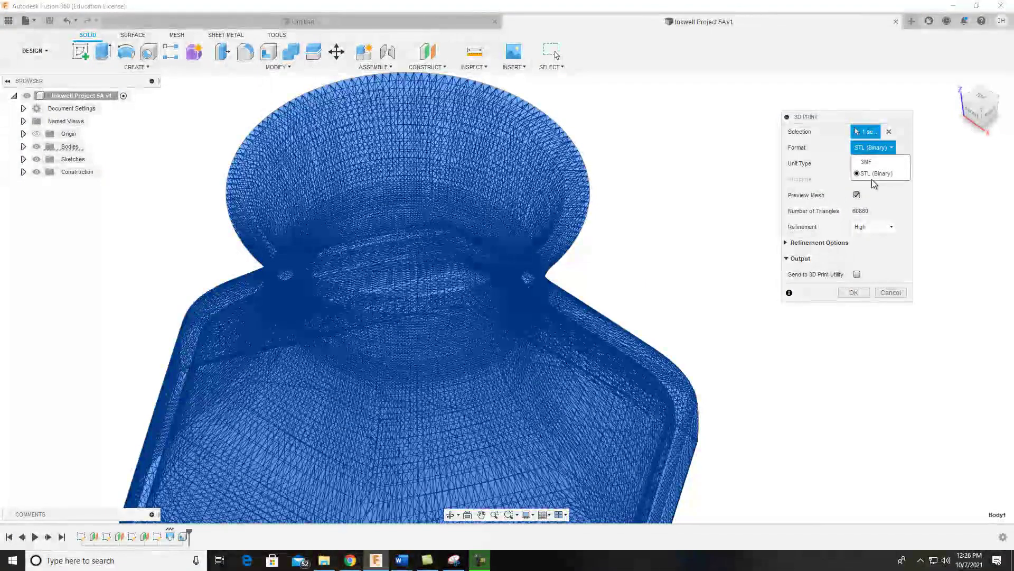
pyautogui.click(933, 174)
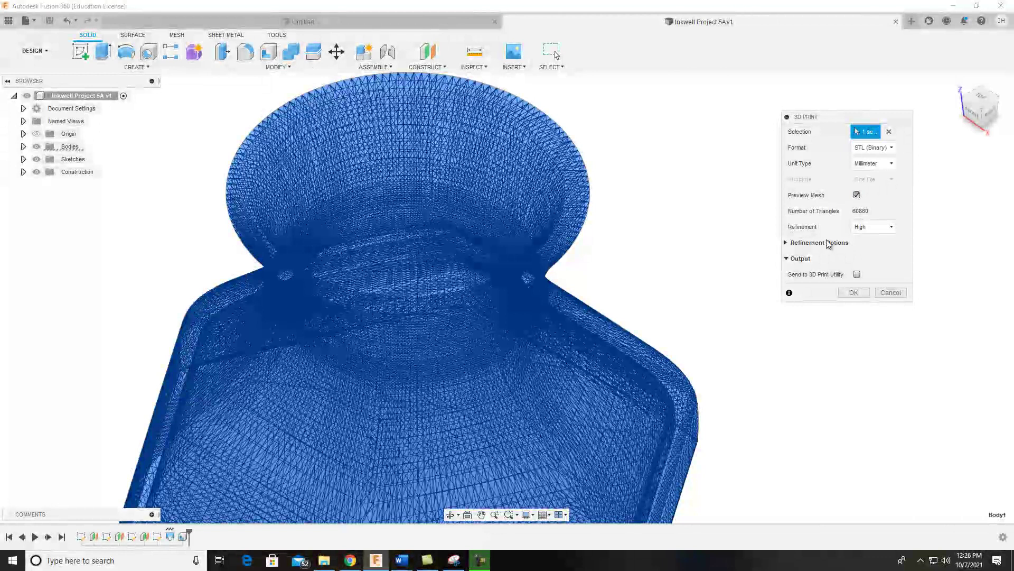
pyautogui.click(868, 226)
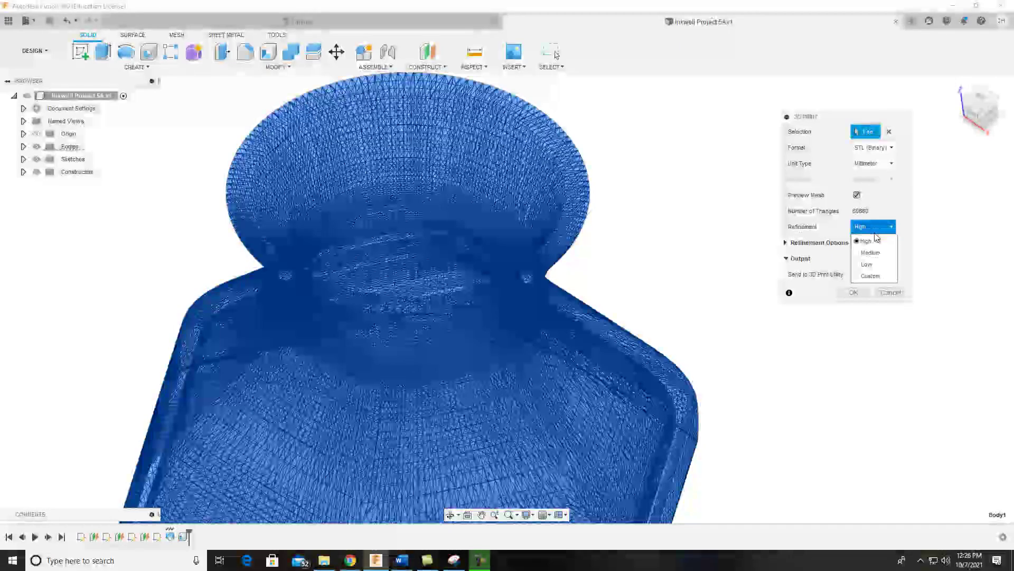
pyautogui.click(871, 267)
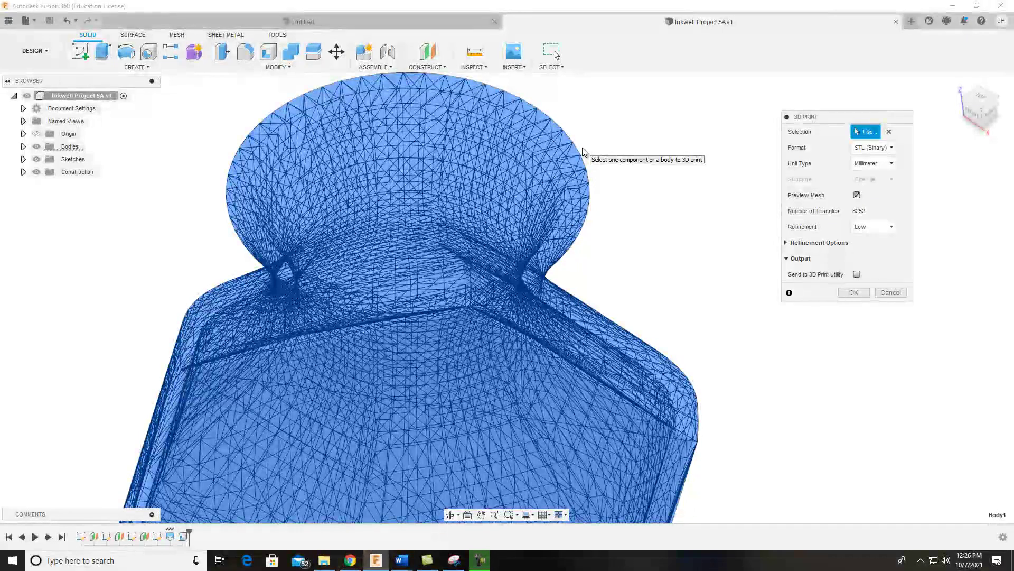
pyautogui.click(866, 229)
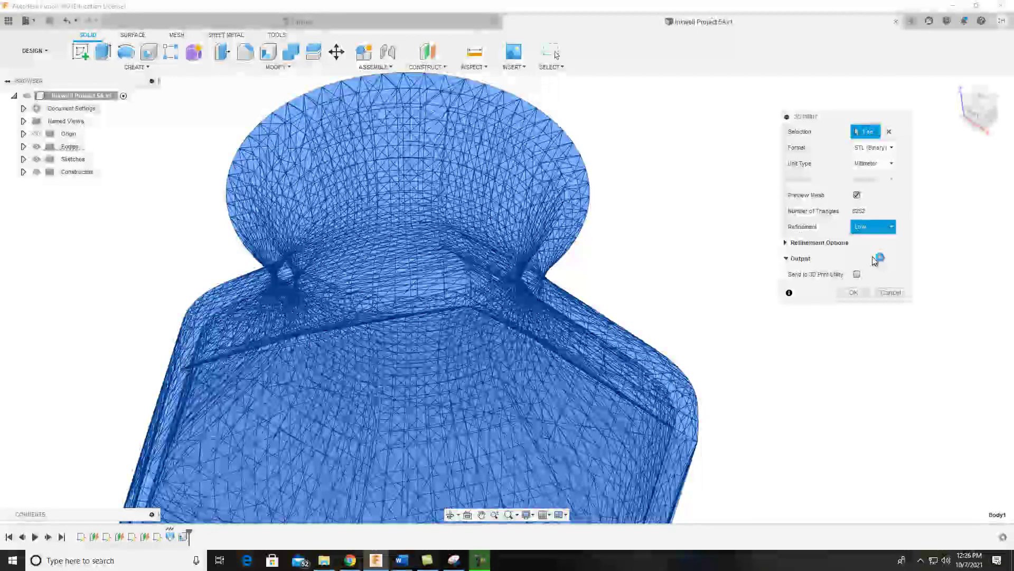
pyautogui.click(873, 227)
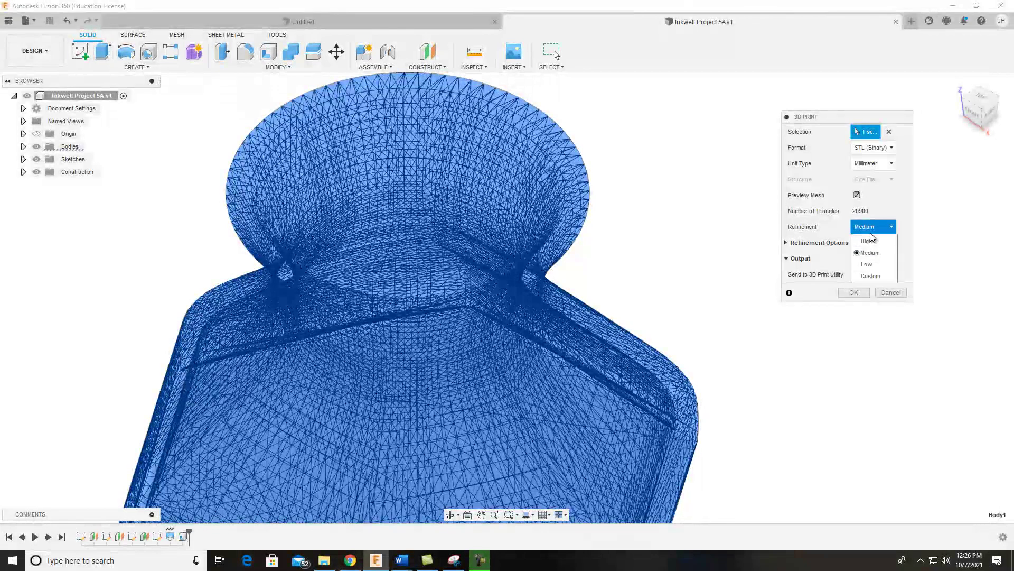
pyautogui.click(866, 242)
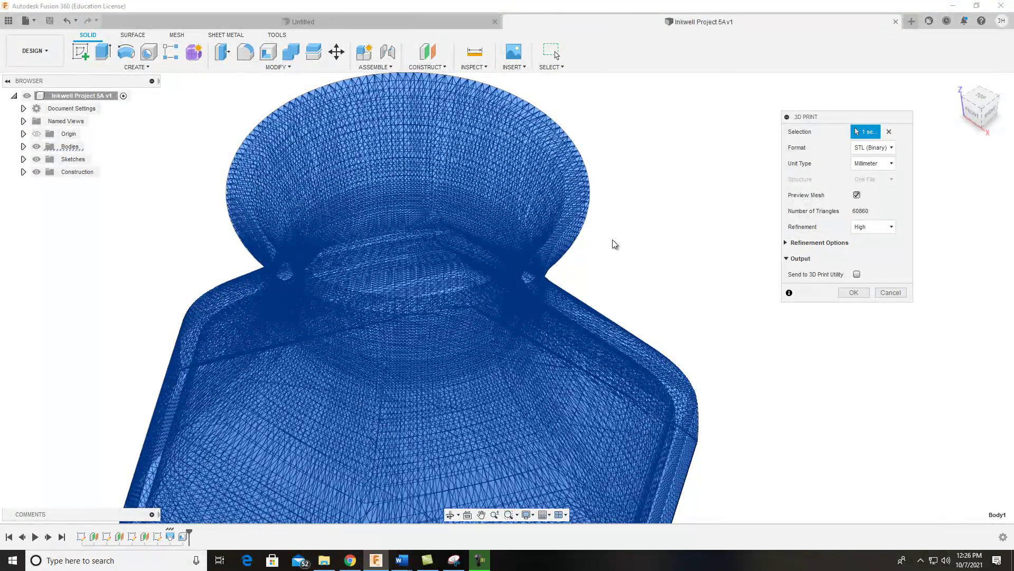
# Review the detailed refinement options and the list of refinement levels for the inkwell mesh
pyautogui.click(801, 244)
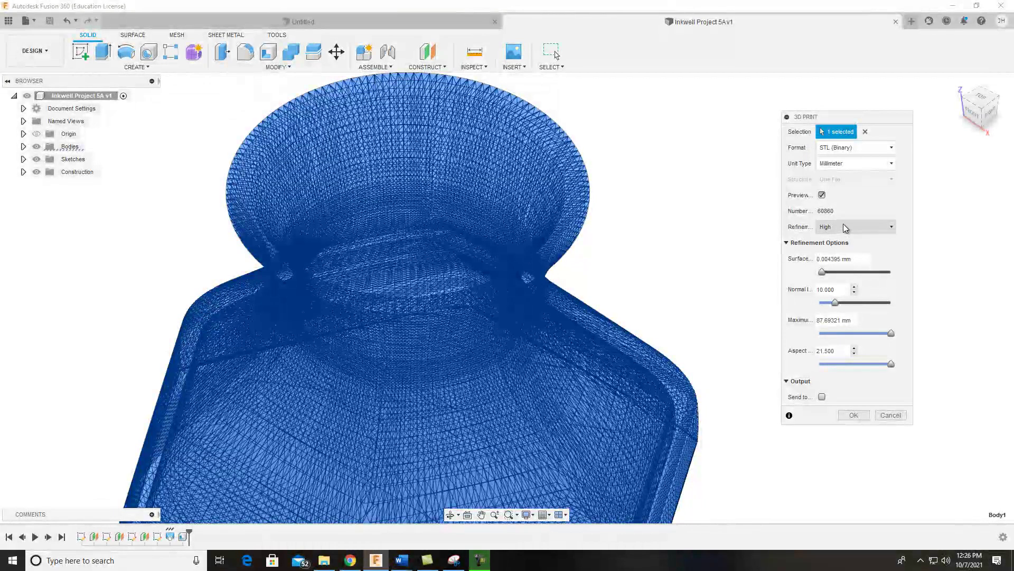
pyautogui.click(842, 225)
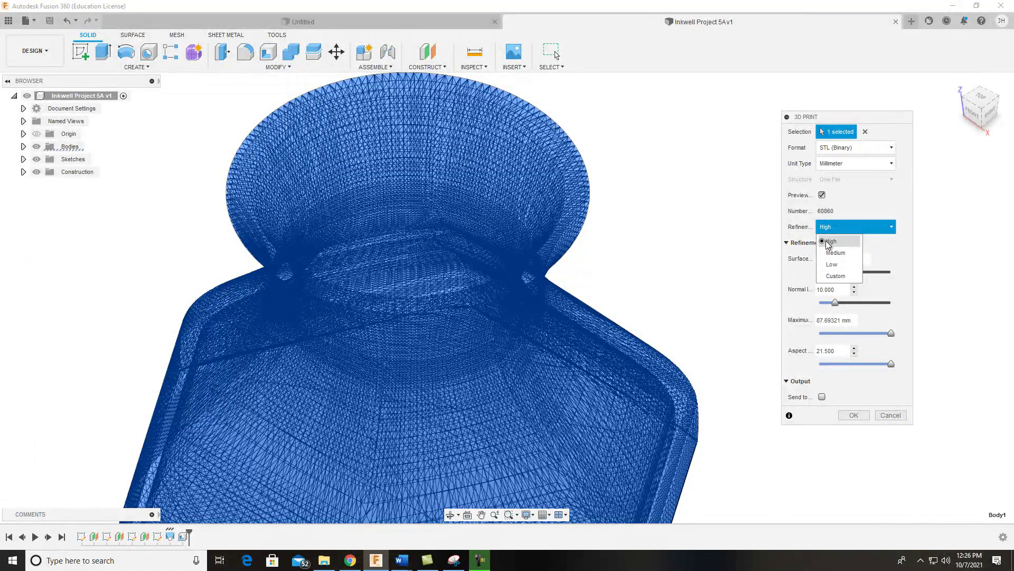
pyautogui.click(860, 241)
pyautogui.click(877, 242)
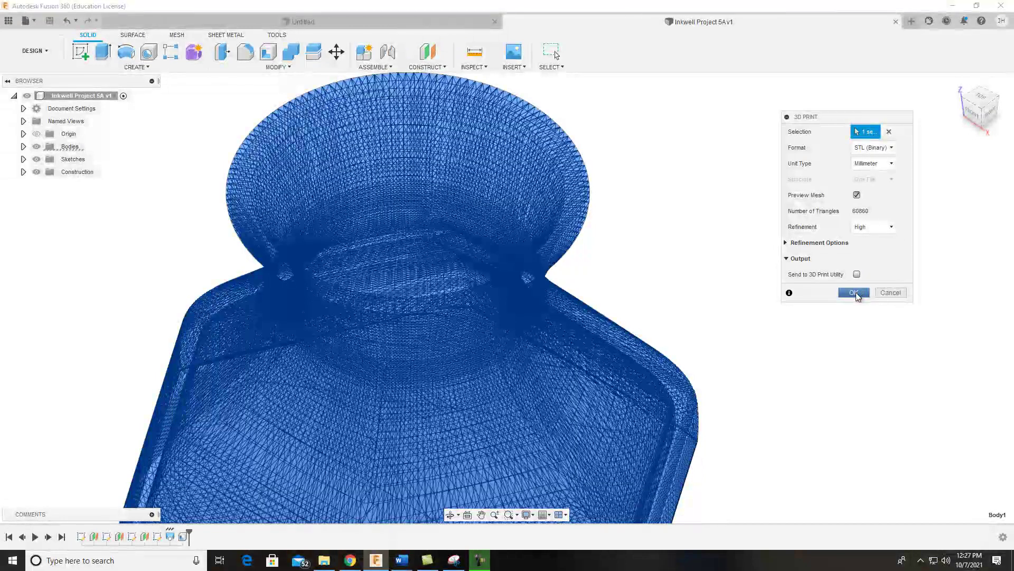
# Accept the 3D print settings and create a DPT 100 folder on FreeAgent GoFlex Drive (F:), merging it with the existing folder
pyautogui.click(854, 293)
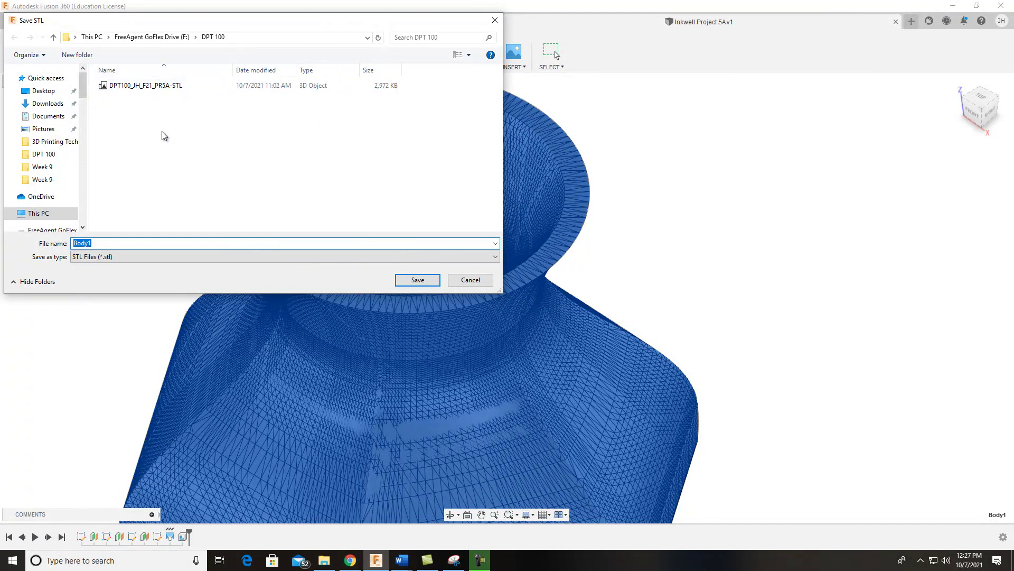
pyautogui.click(145, 37)
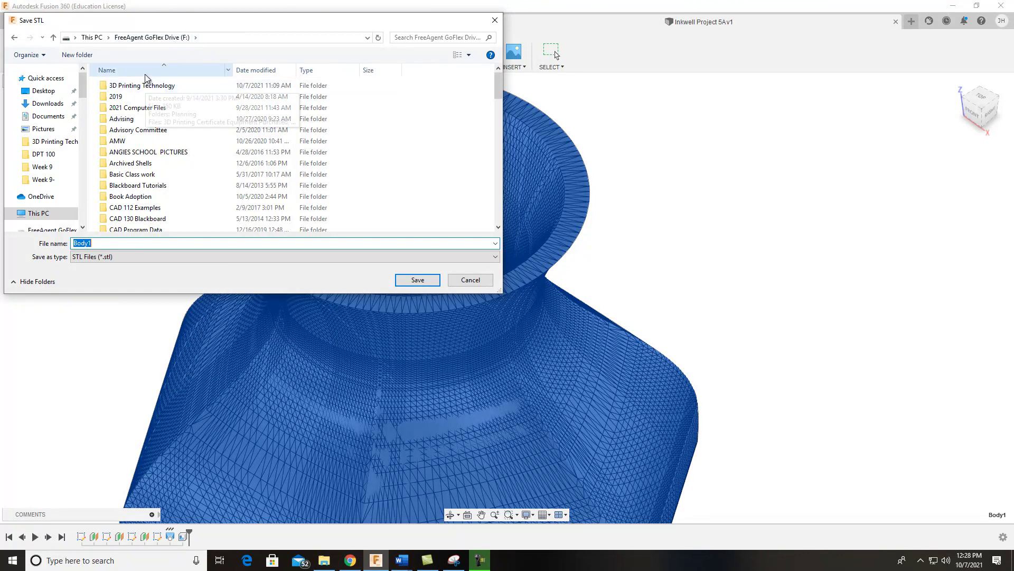
pyautogui.click(77, 55)
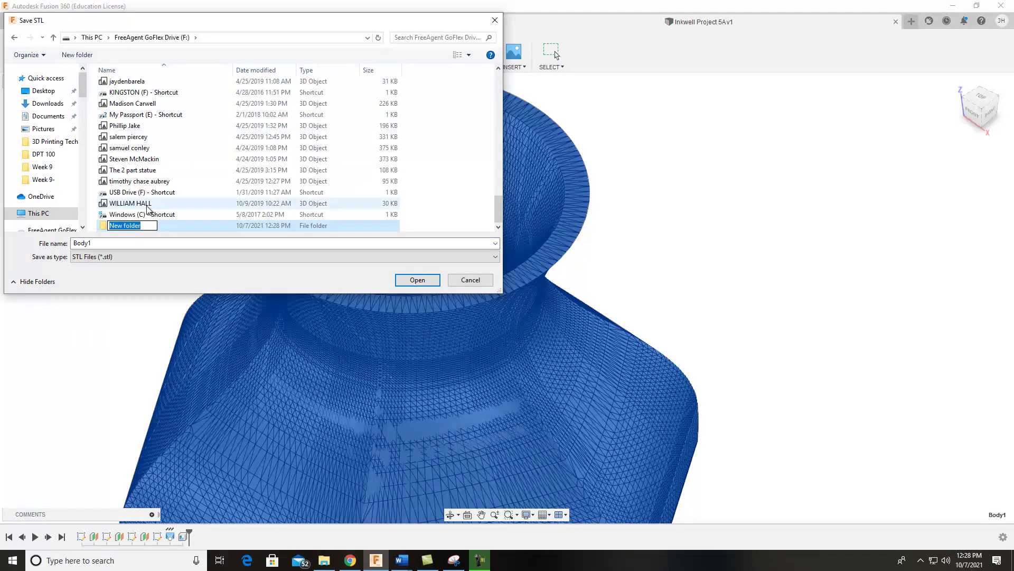
pyautogui.write('DPT 100')
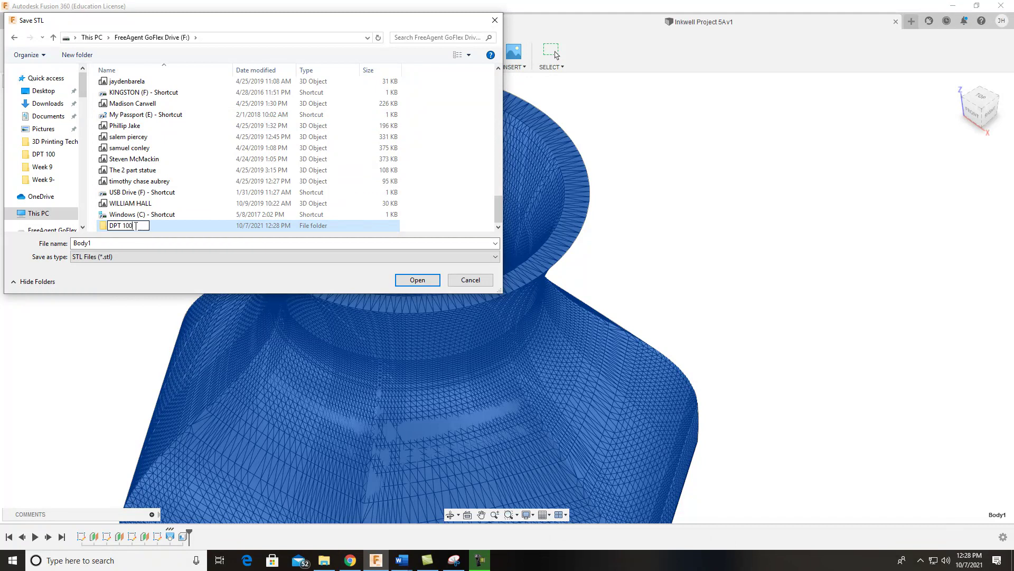
pyautogui.press('Return')
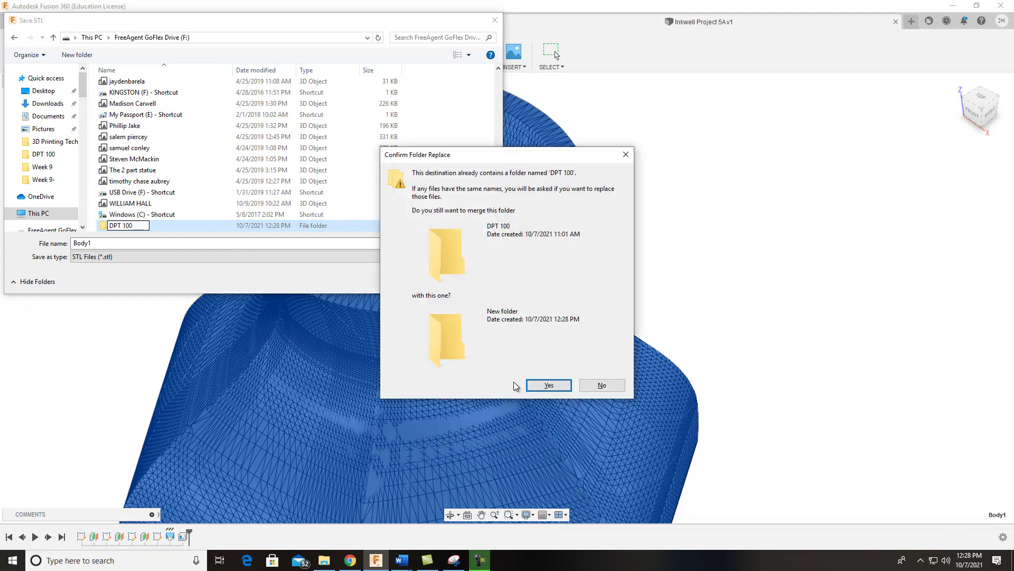
pyautogui.click(545, 385)
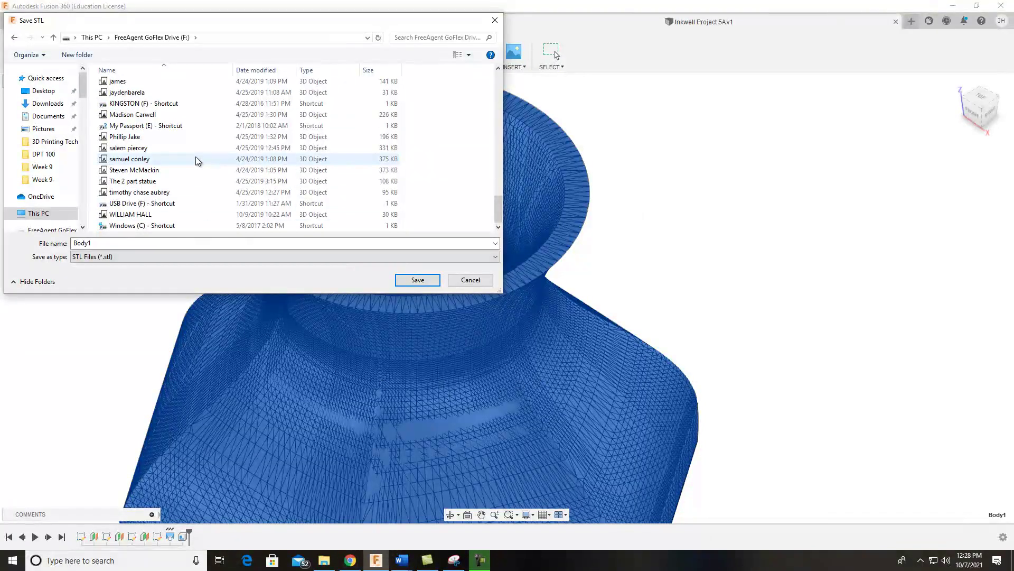
# Set the STL save location to the DPT 100 folder on FreeAgent GoFlex Drive (F:)
pyautogui.scroll(1, 196, 161)
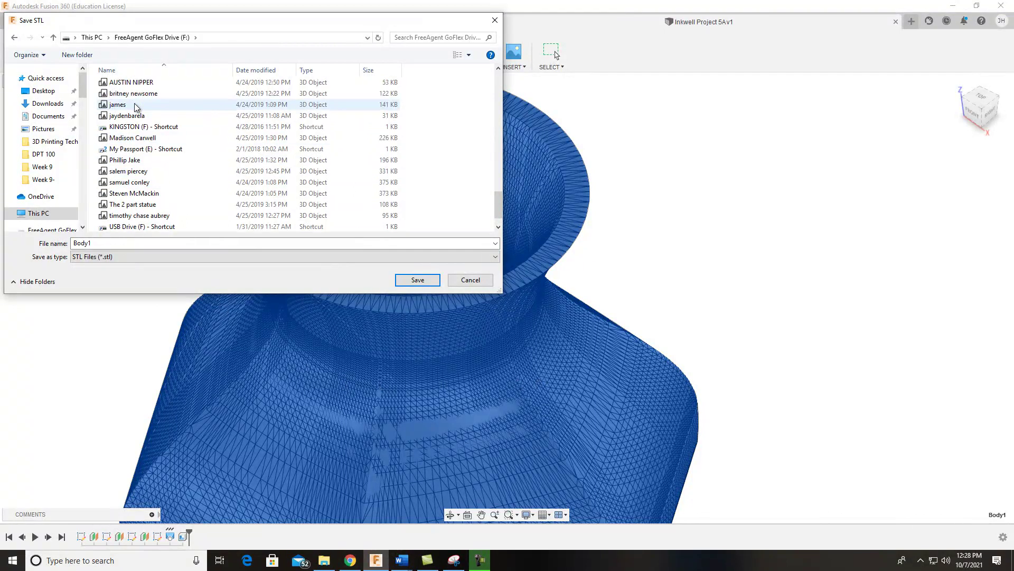
pyautogui.click(75, 37)
pyautogui.click(88, 53)
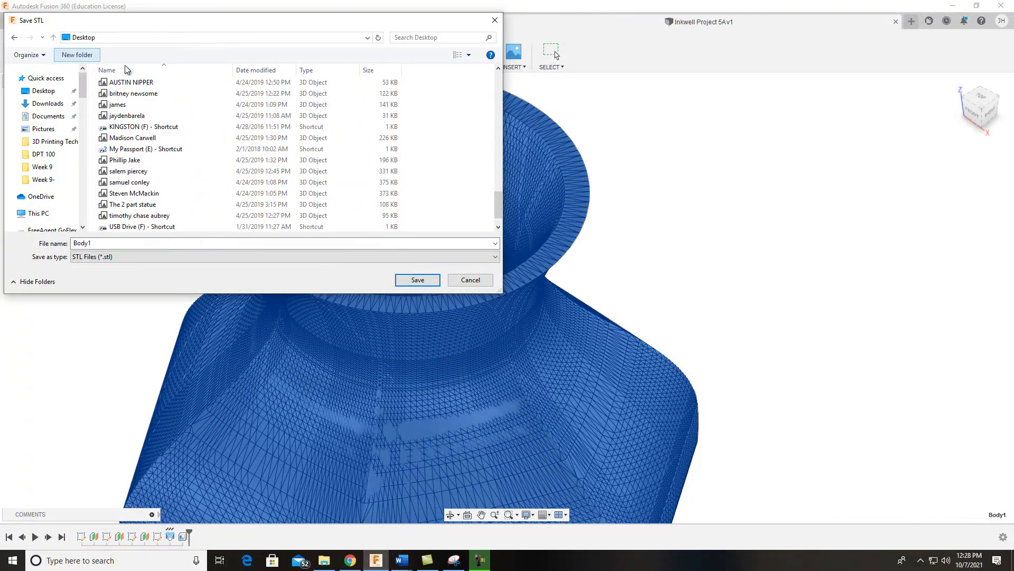
pyautogui.click(102, 41)
pyautogui.click(139, 118)
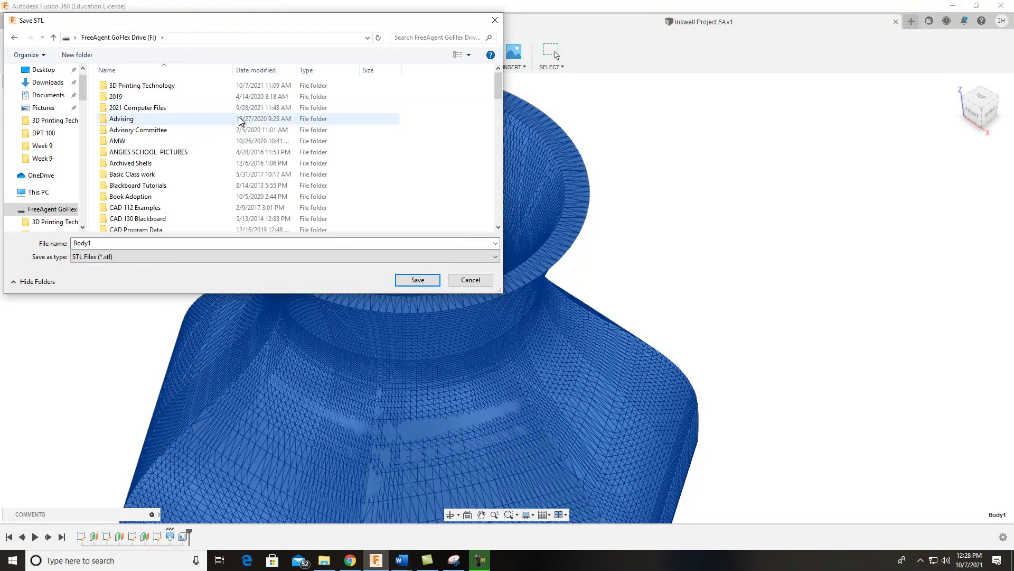
pyautogui.scroll(-3, 240, 120)
pyautogui.scroll(-4, 222, 123)
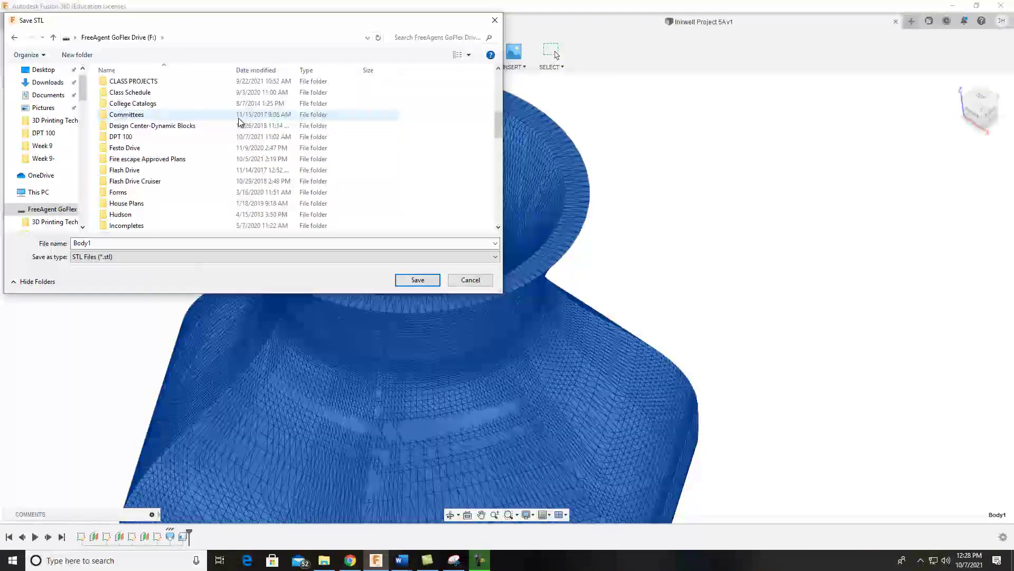
pyautogui.doubleClick(137, 141)
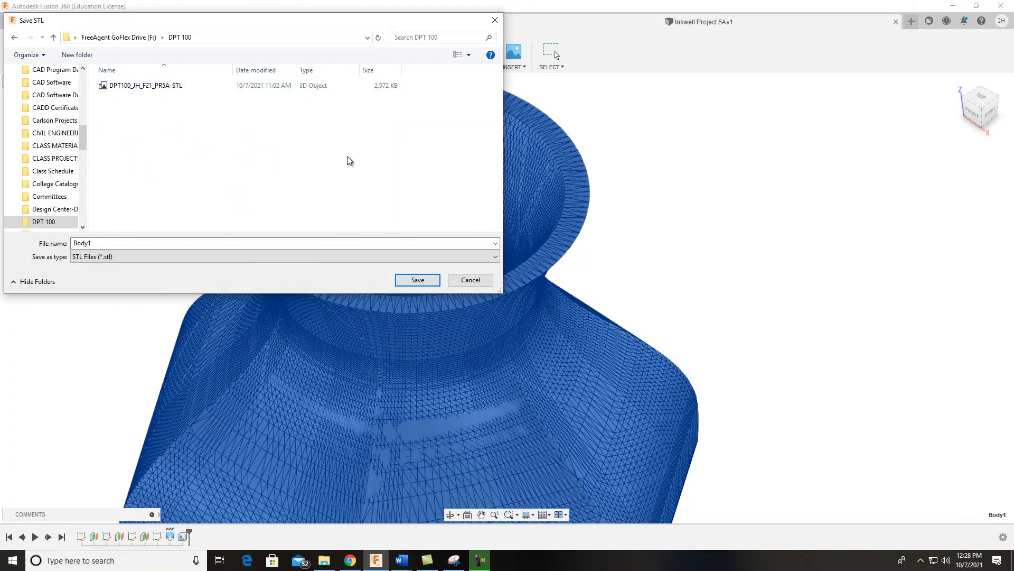
# Name the STL file DPT100_JH_F21_PR5A and save it in the DPT 100 folder
pyautogui.moveTo(361, 26); pyautogui.dragTo(543, 201)
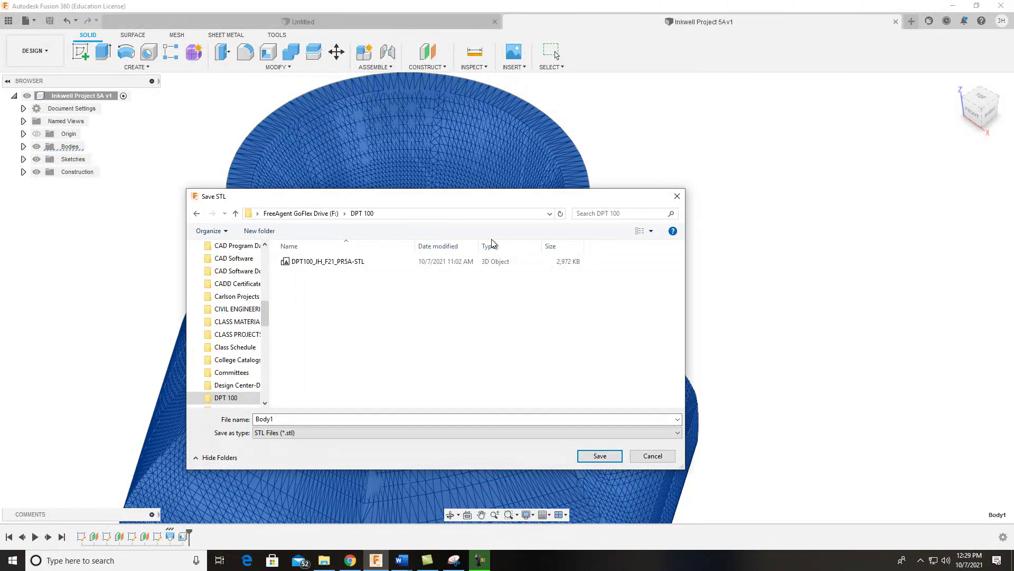
pyautogui.moveTo(483, 199); pyautogui.dragTo(400, 160)
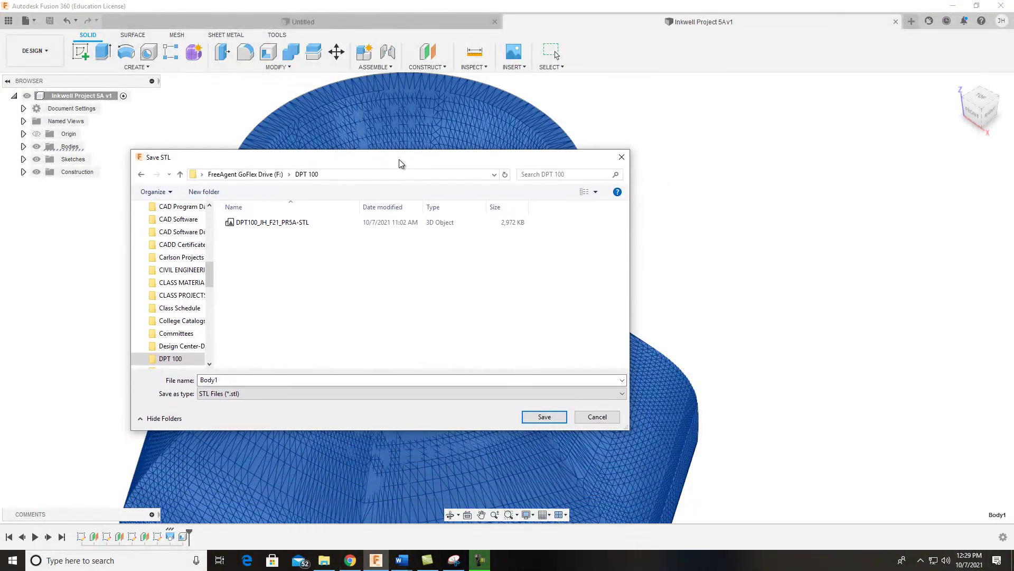
pyautogui.click(294, 380)
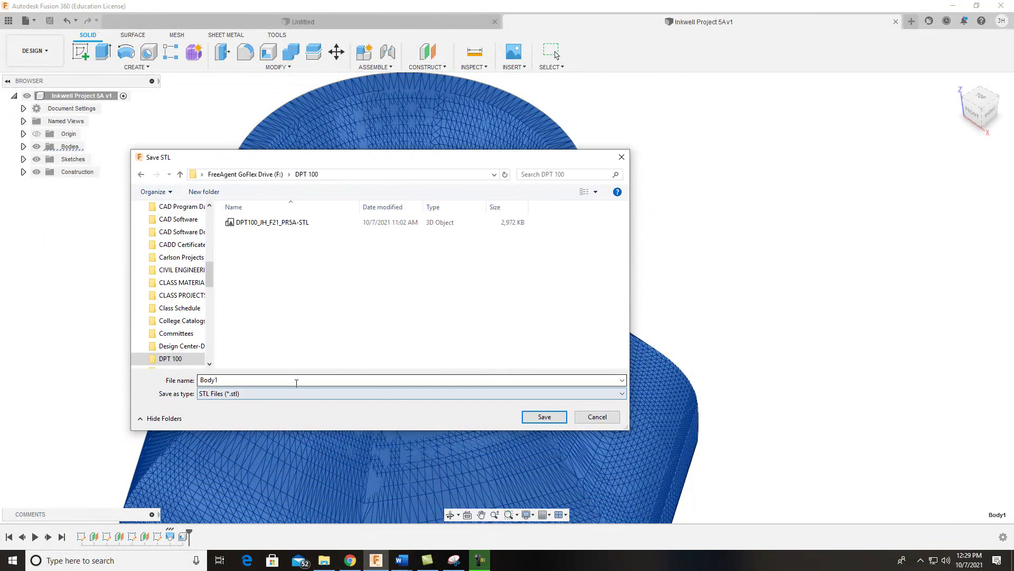
pyautogui.doubleClick(294, 380)
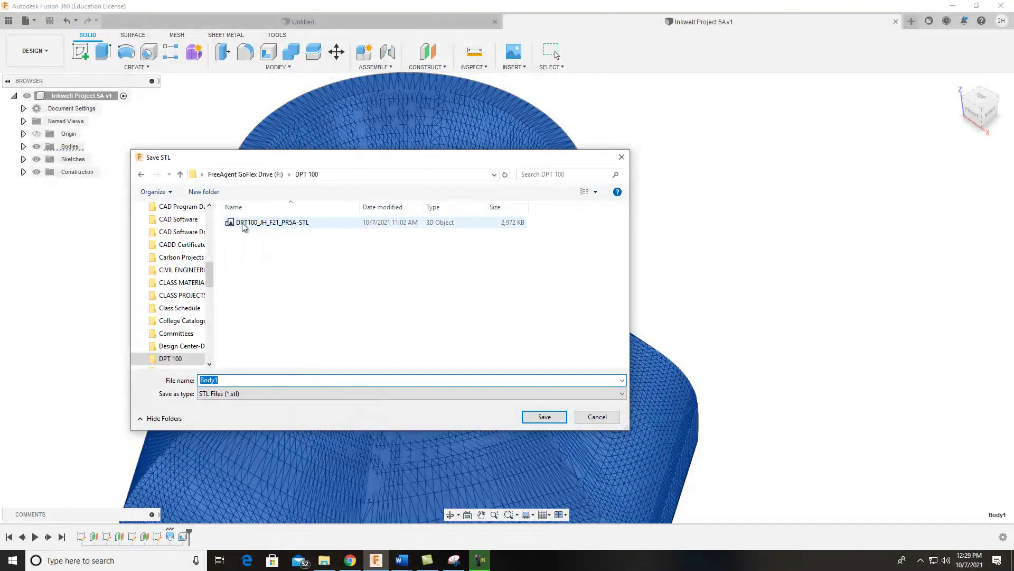
pyautogui.write('D')
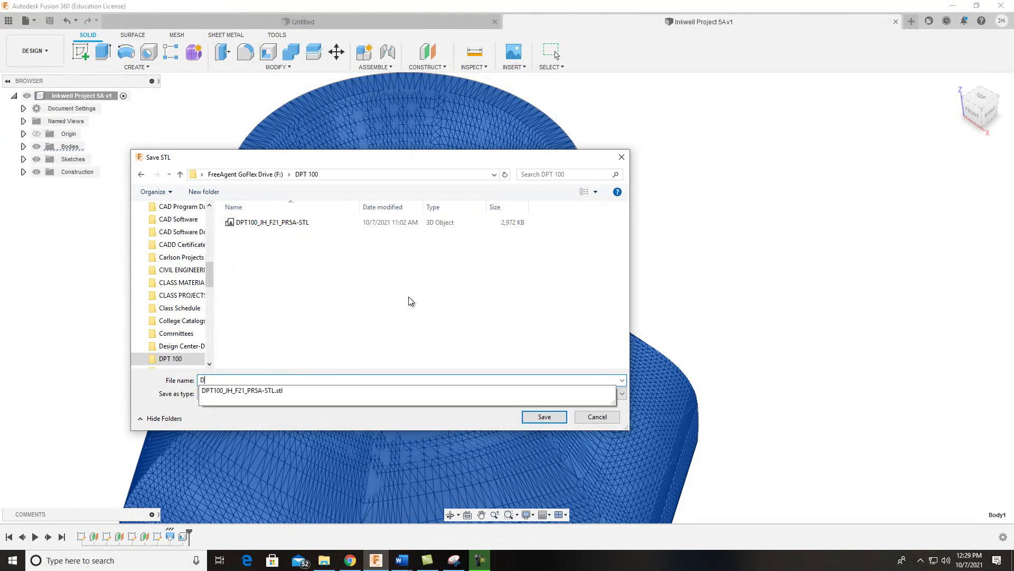
pyautogui.write('PT100_JH_F21_PR5A')
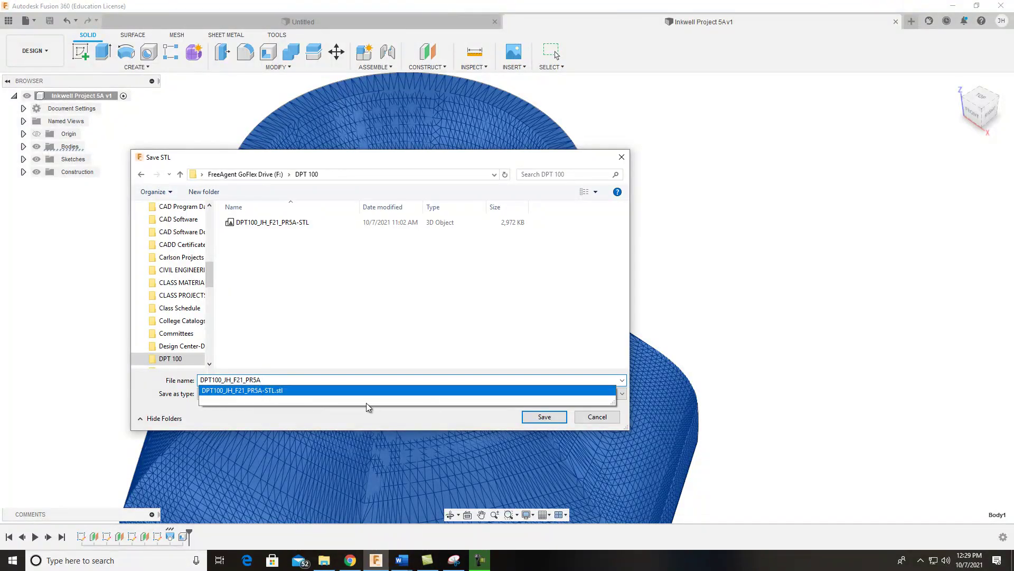
pyautogui.click(485, 425)
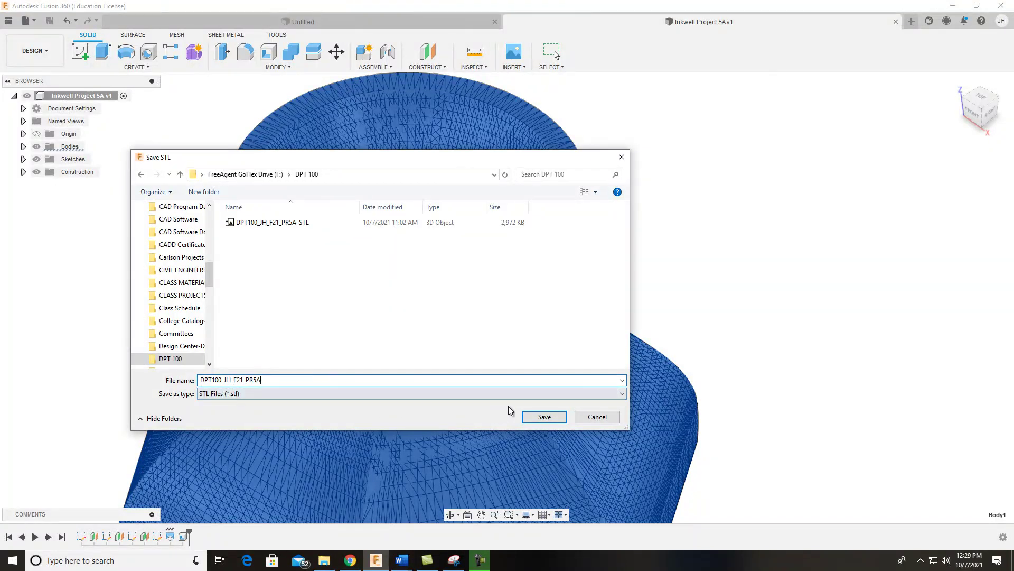
pyautogui.click(544, 416)
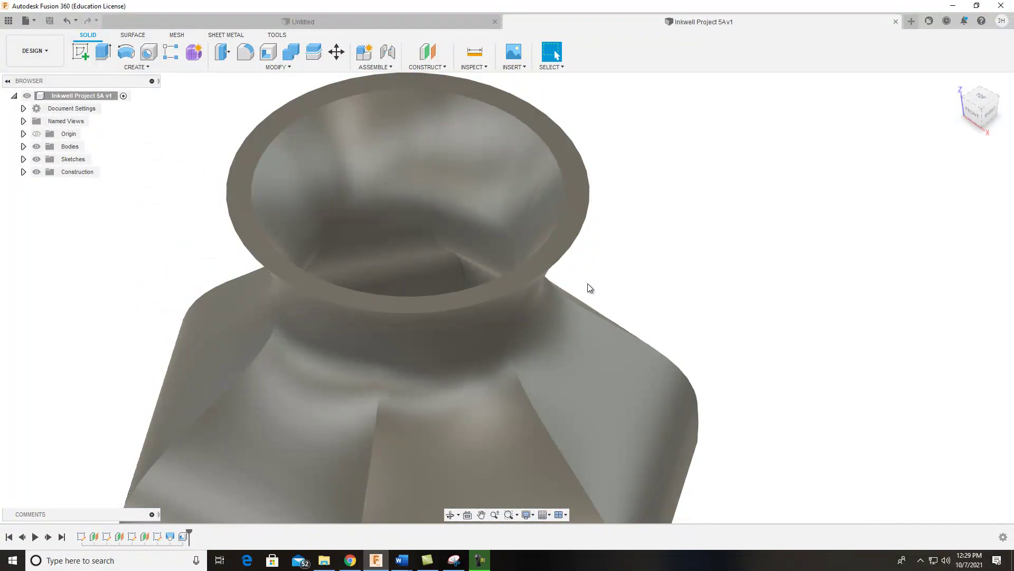
pyautogui.scroll(-4, 622, 278)
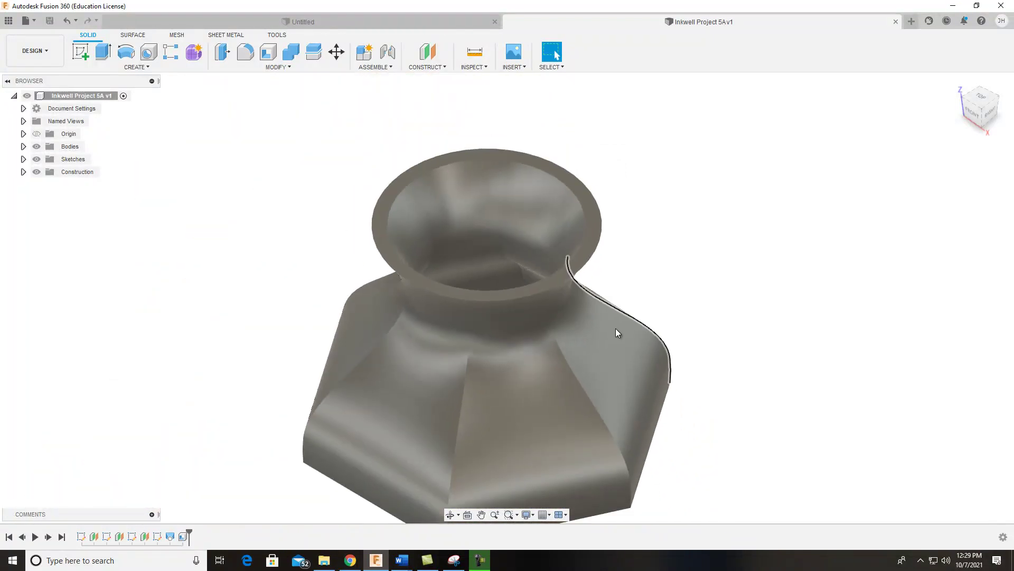
pyautogui.scroll(-3, 617, 330)
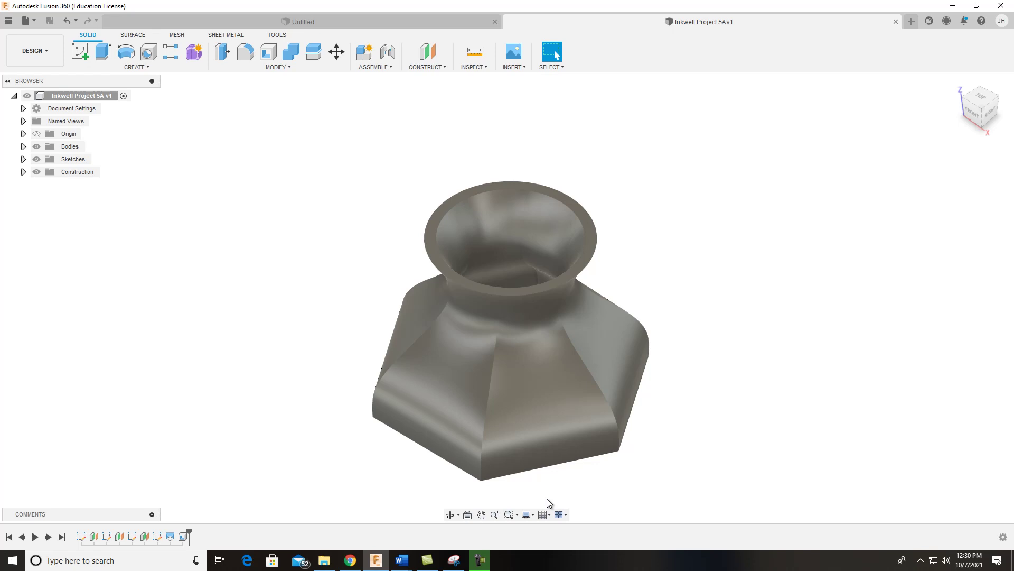
# Switch to Chrome and open Google Drive through the Google apps list
pyautogui.click(348, 562)
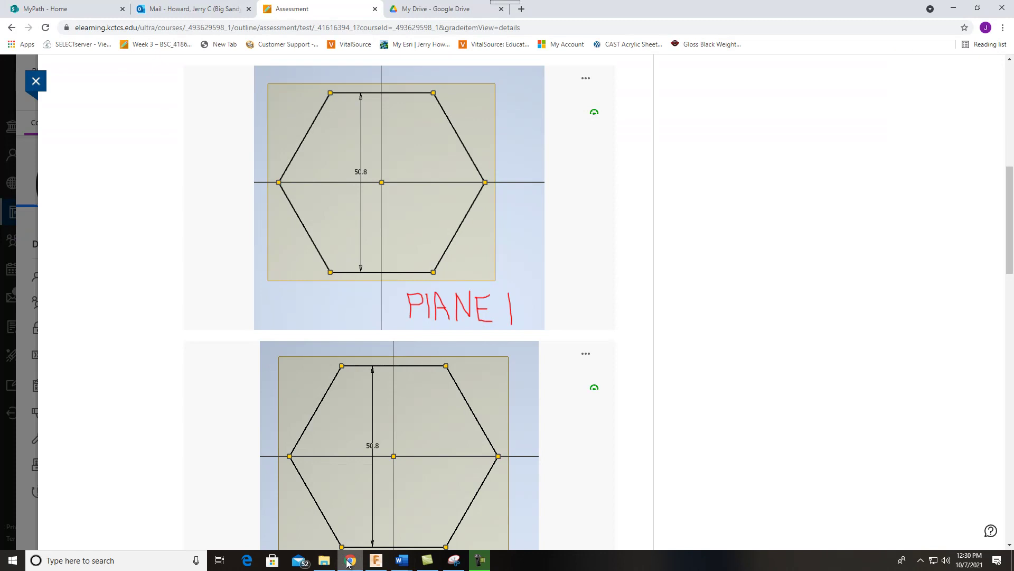
pyautogui.click(451, 9)
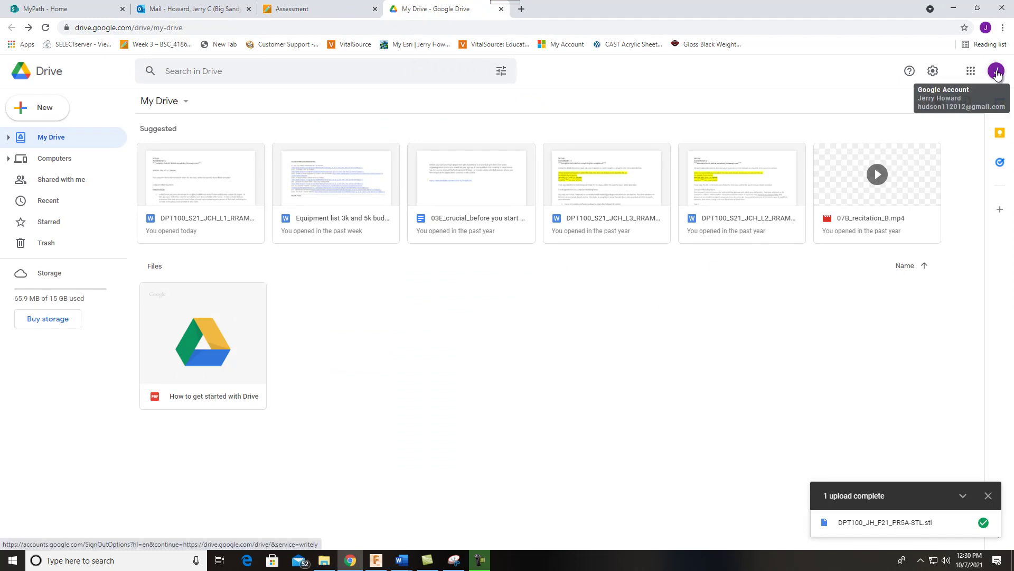
pyautogui.click(971, 72)
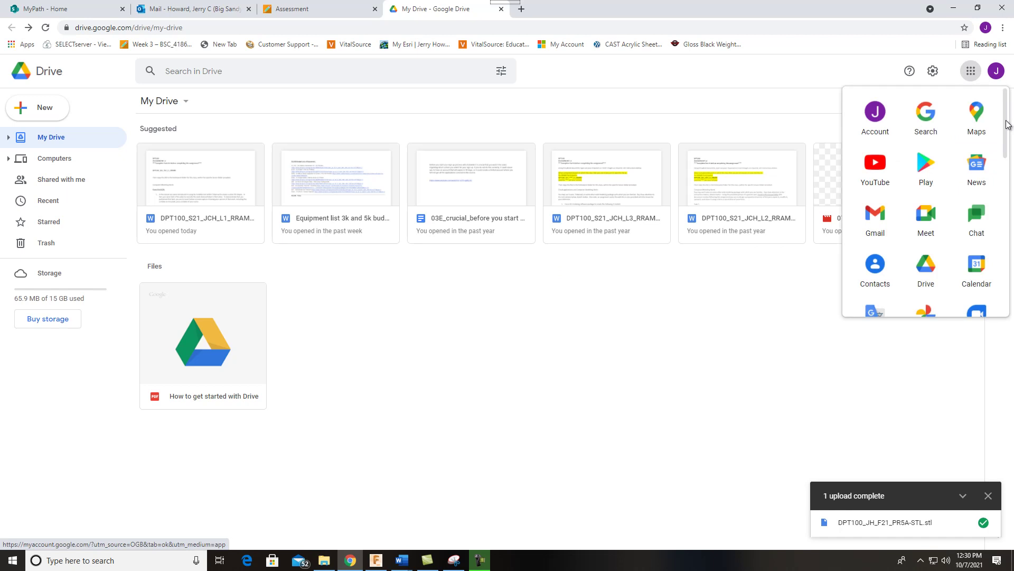
pyautogui.moveTo(1006, 128)
pyautogui.mouseDown()
pyautogui.moveTo(1011, 183)
pyautogui.moveTo(1010, 125)
pyautogui.mouseUp()
pyautogui.moveTo(1004, 132); pyautogui.dragTo(1006, 145)
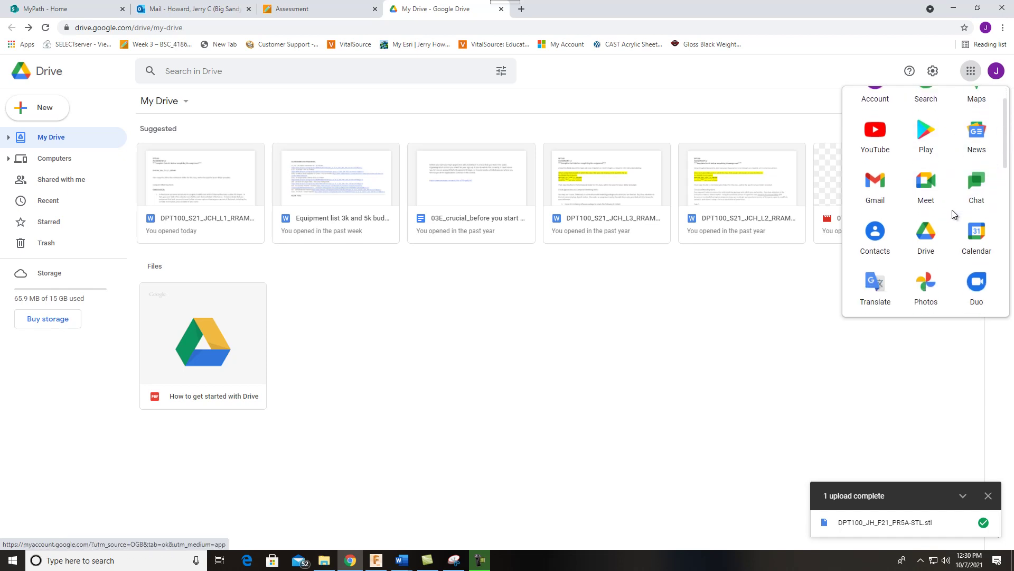
pyautogui.click(931, 238)
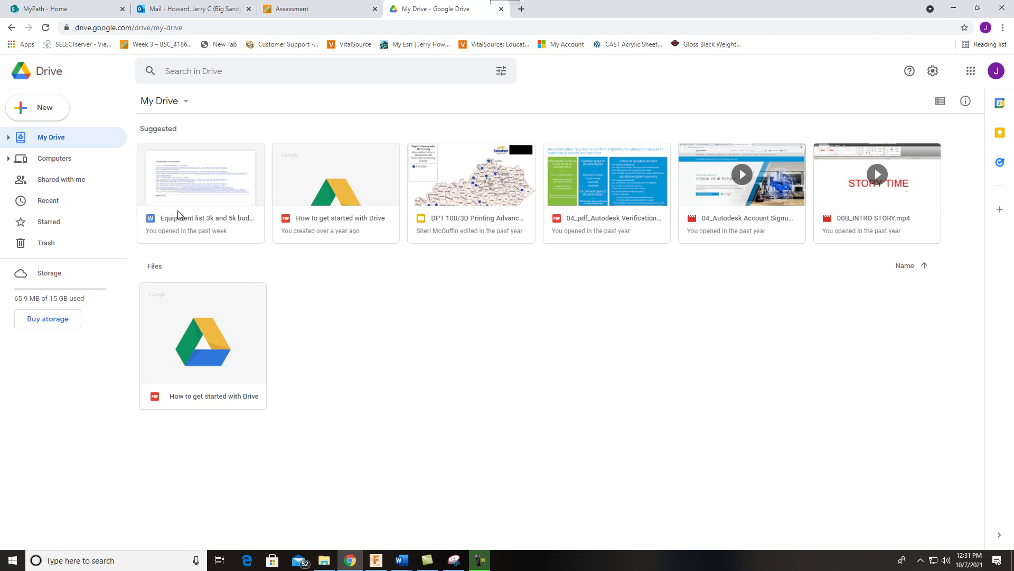
# Create a folder named DPT 100 in My Drive and open it
pyautogui.click(41, 108)
pyautogui.click(42, 111)
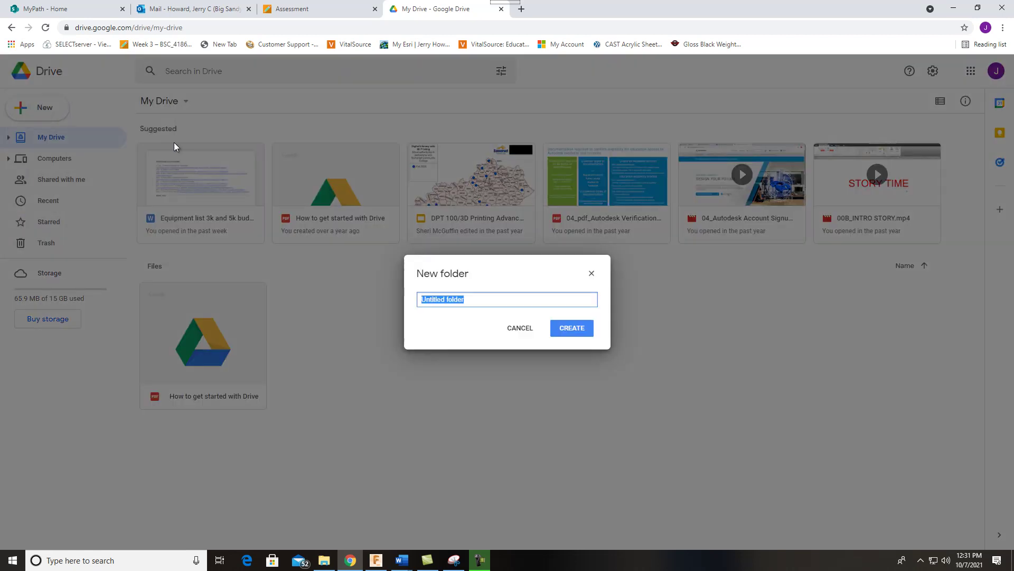
pyautogui.write('DPT 100')
pyautogui.click(571, 328)
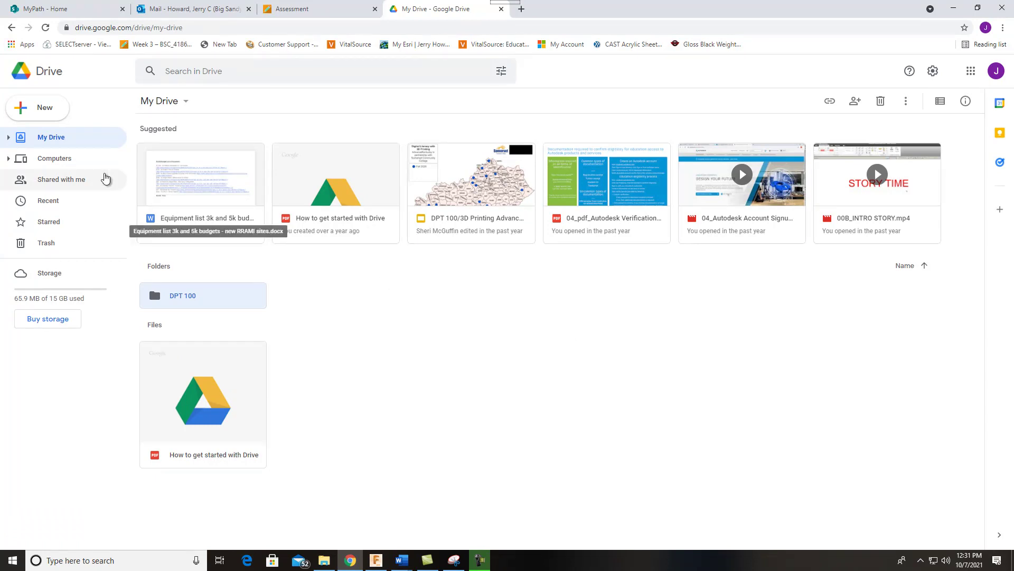
pyautogui.doubleClick(186, 297)
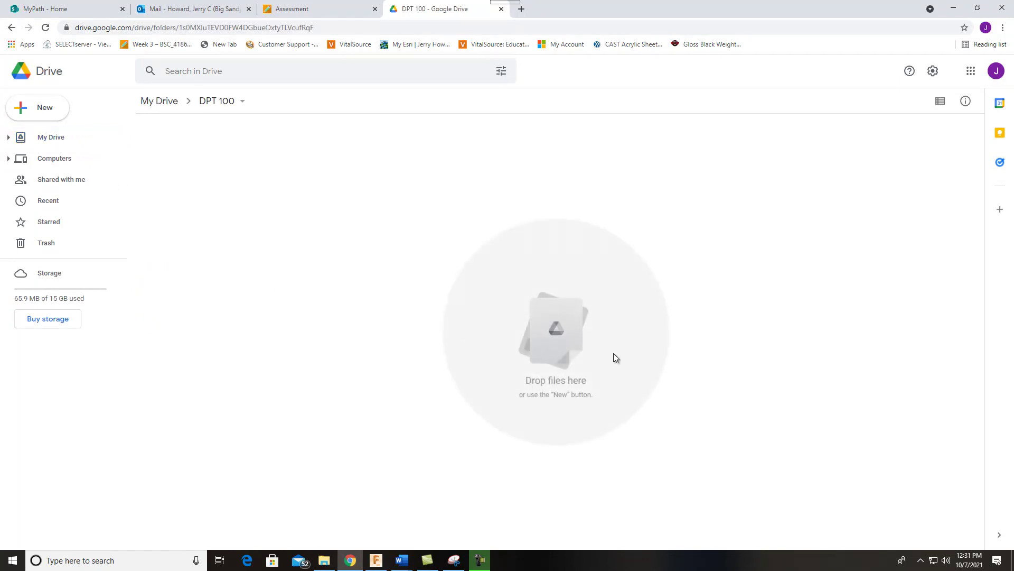
# Open the DPT 100 folder on FreeAgent GoFlex Drive (F:) in File Explorer and arrange it beside the Google Drive window
pyautogui.click(978, 8)
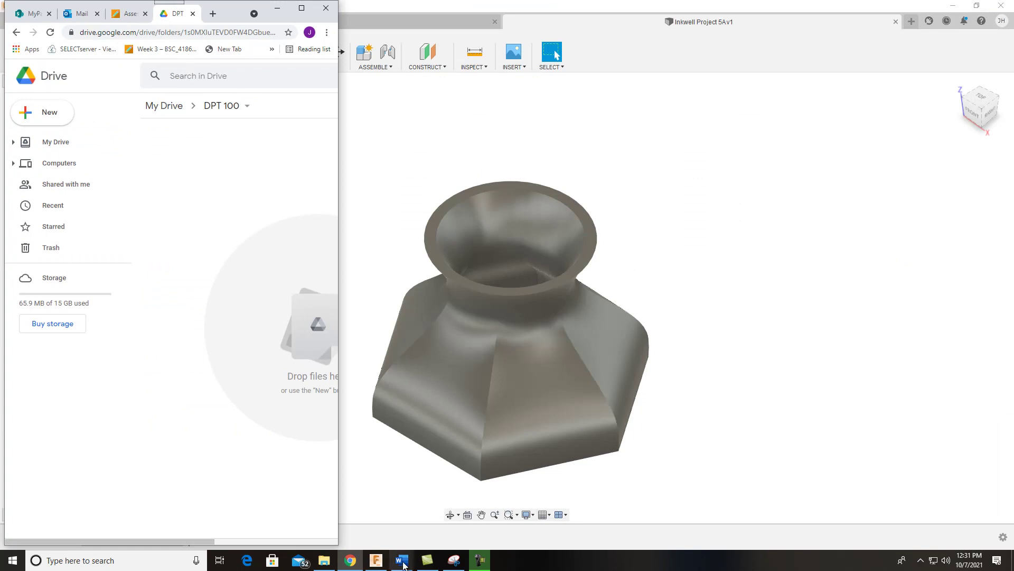
pyautogui.click(327, 562)
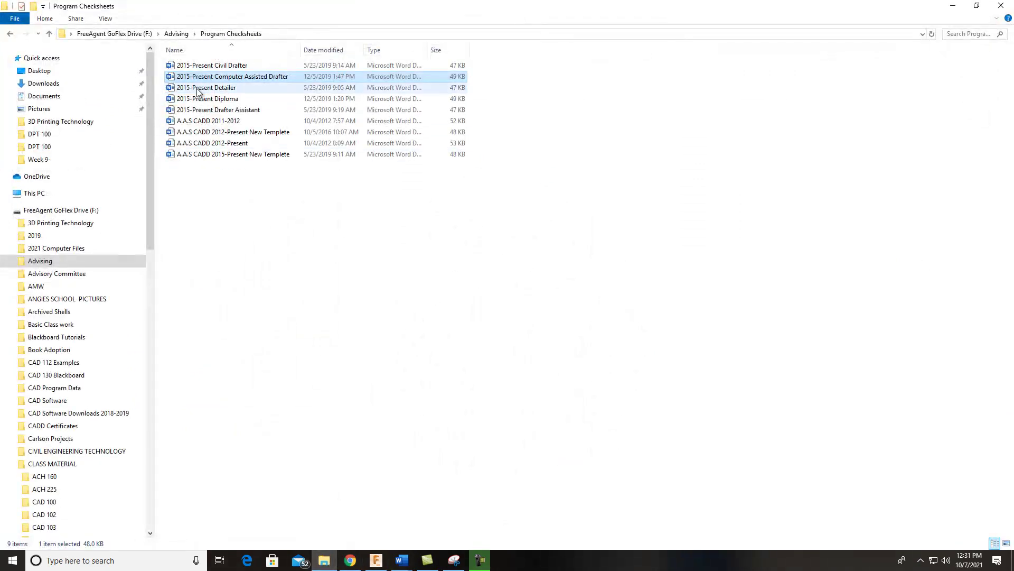
pyautogui.click(107, 34)
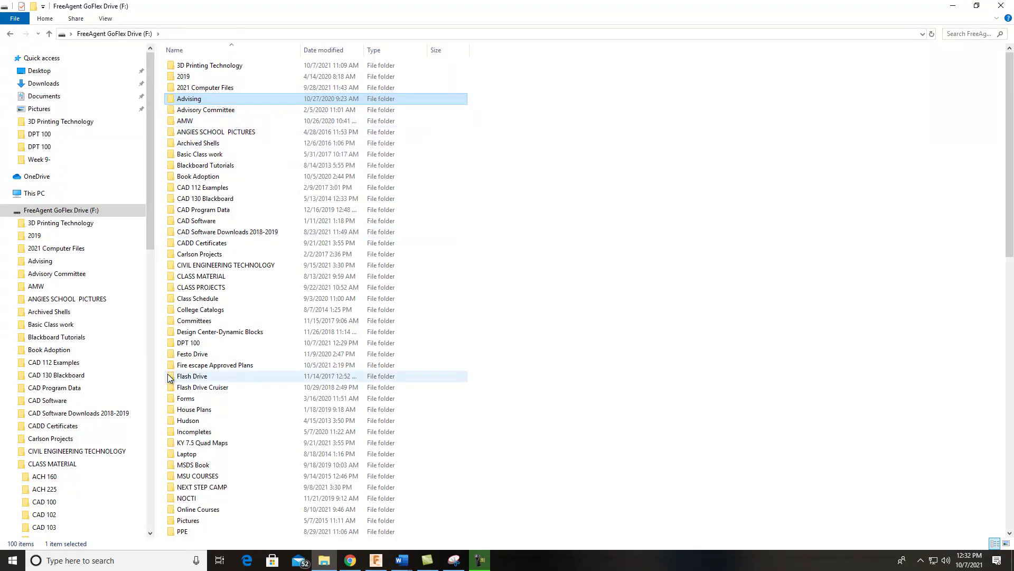
pyautogui.doubleClick(238, 342)
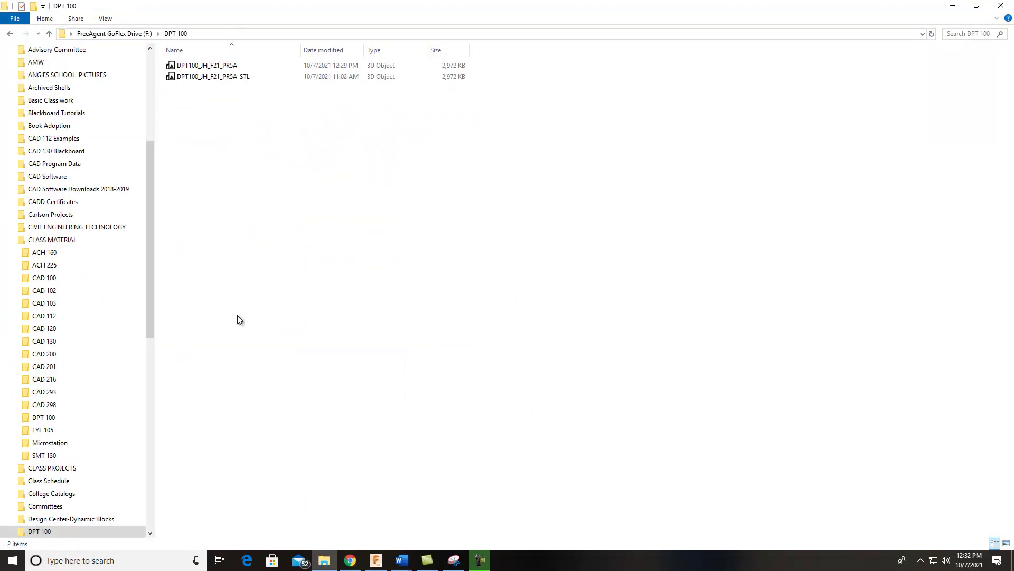
pyautogui.click(976, 5)
pyautogui.moveTo(510, 70); pyautogui.dragTo(939, 122)
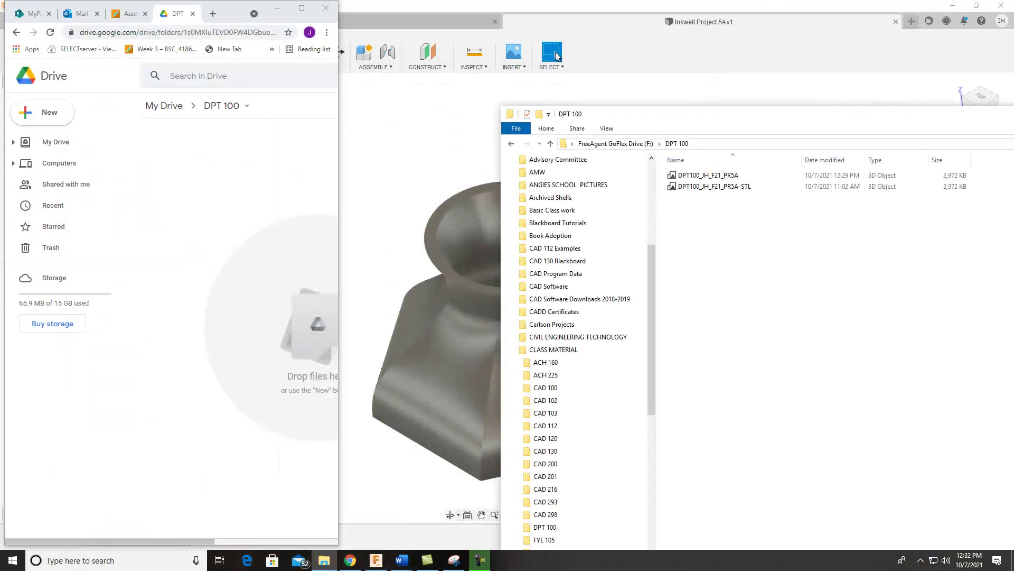
pyautogui.moveTo(338, 130); pyautogui.dragTo(456, 138)
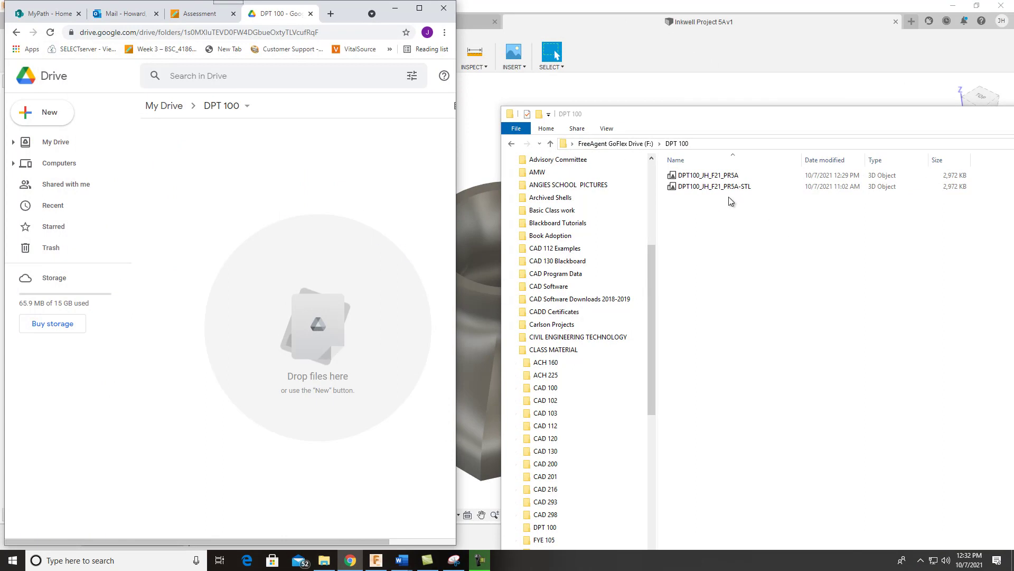
# Upload DPT100_JH_F21_PR5A to the Drive DPT 100 folder, close File Explorer and maximize the browser
pyautogui.moveTo(730, 181); pyautogui.dragTo(284, 309)
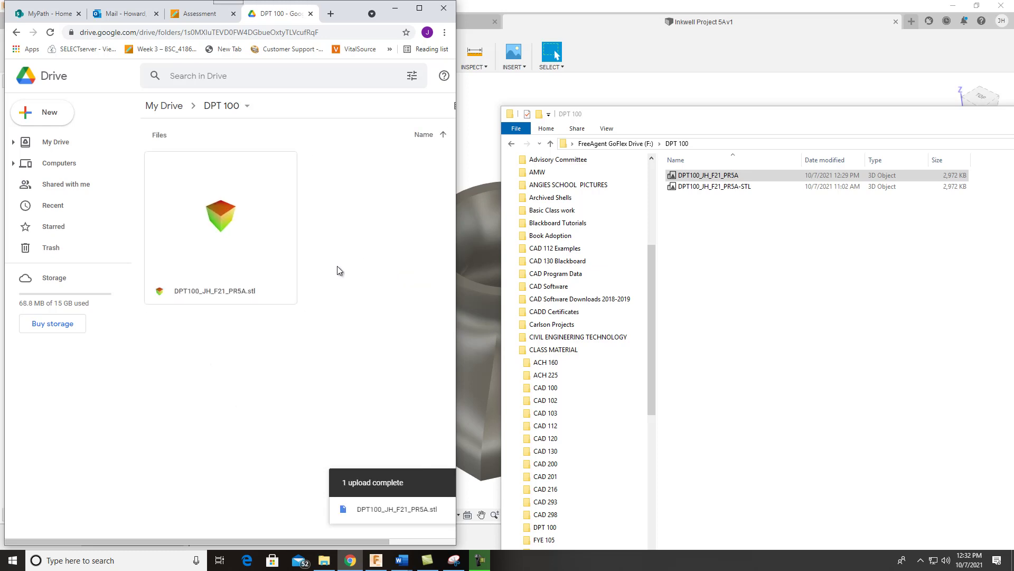
pyautogui.moveTo(915, 113); pyautogui.dragTo(679, 113)
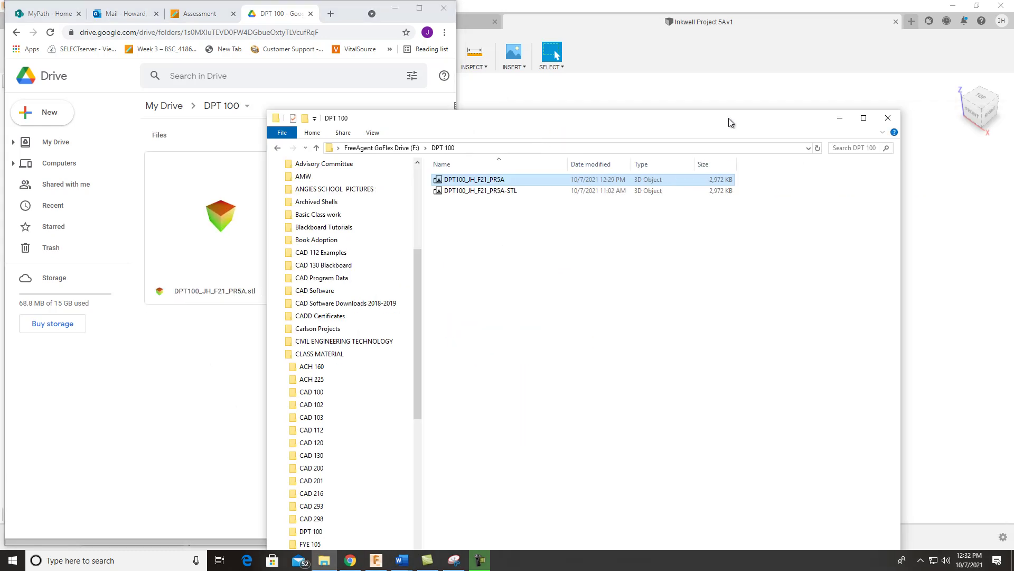
pyautogui.click(890, 117)
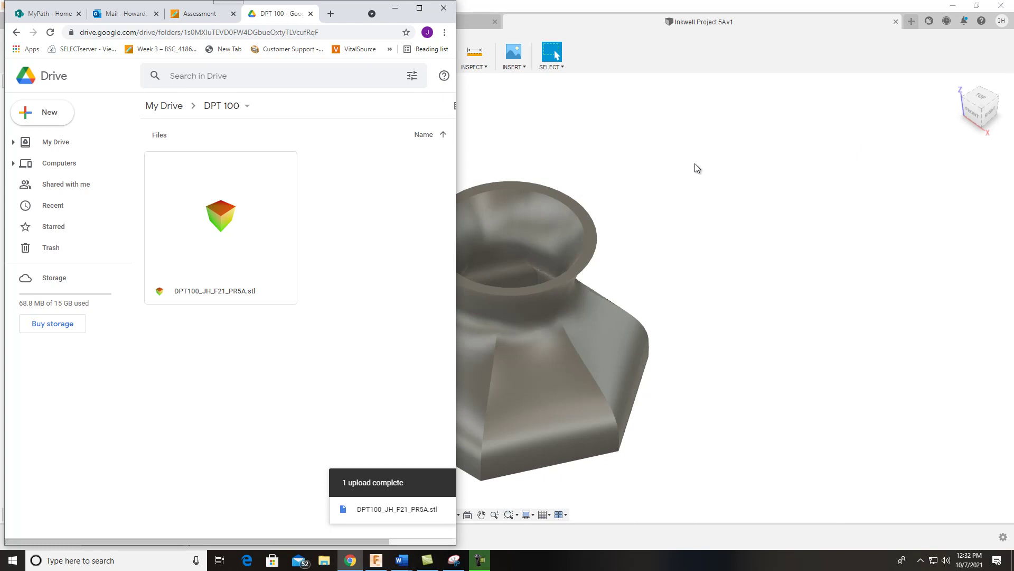
pyautogui.click(419, 8)
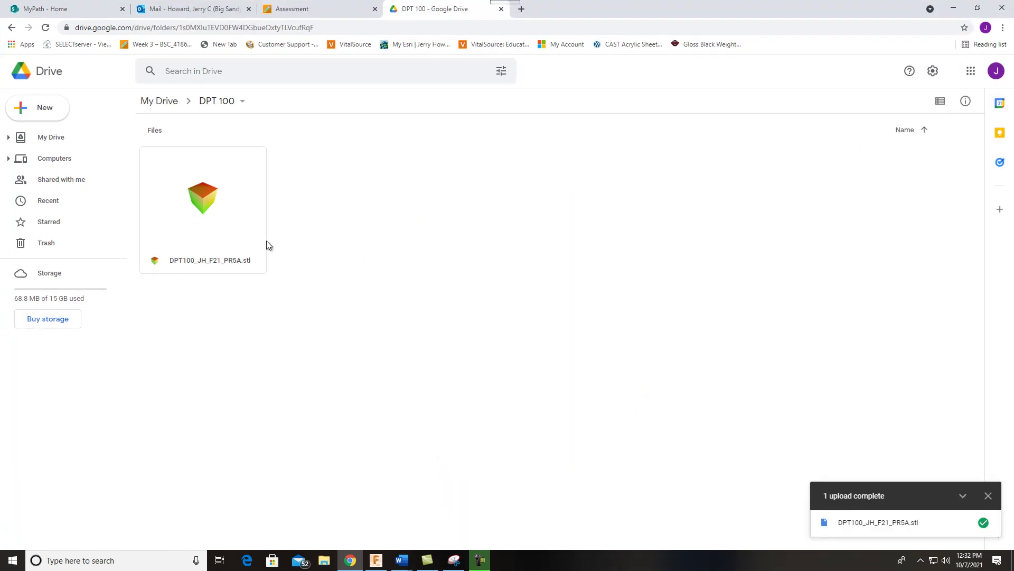
# Download DPT100_JH_F21_PR5A.stl from Drive, view it in Print 3D, and return to the Drive folder
pyautogui.doubleClick(207, 208)
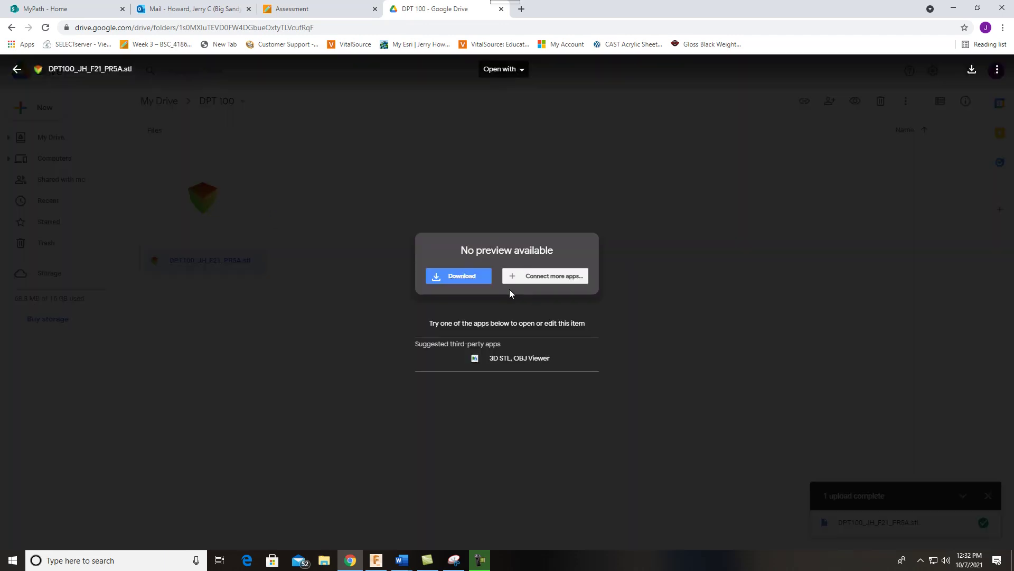
pyautogui.click(469, 280)
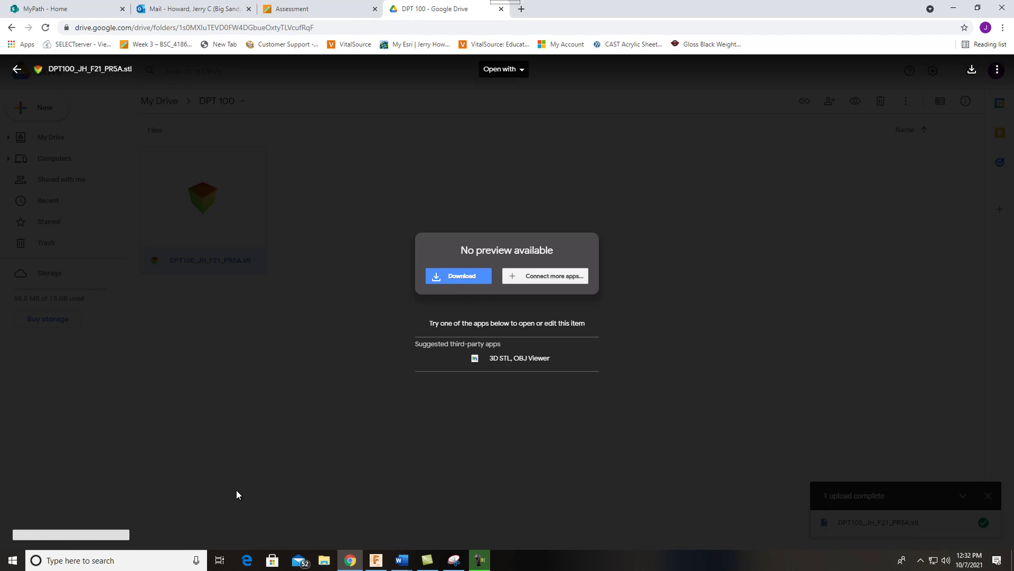
pyautogui.click(44, 538)
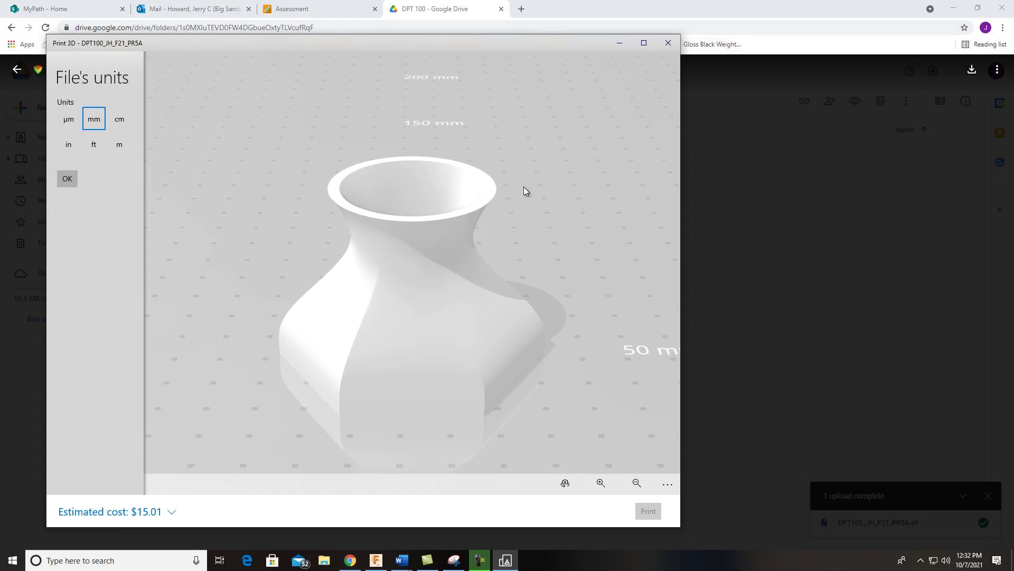
pyautogui.click(669, 43)
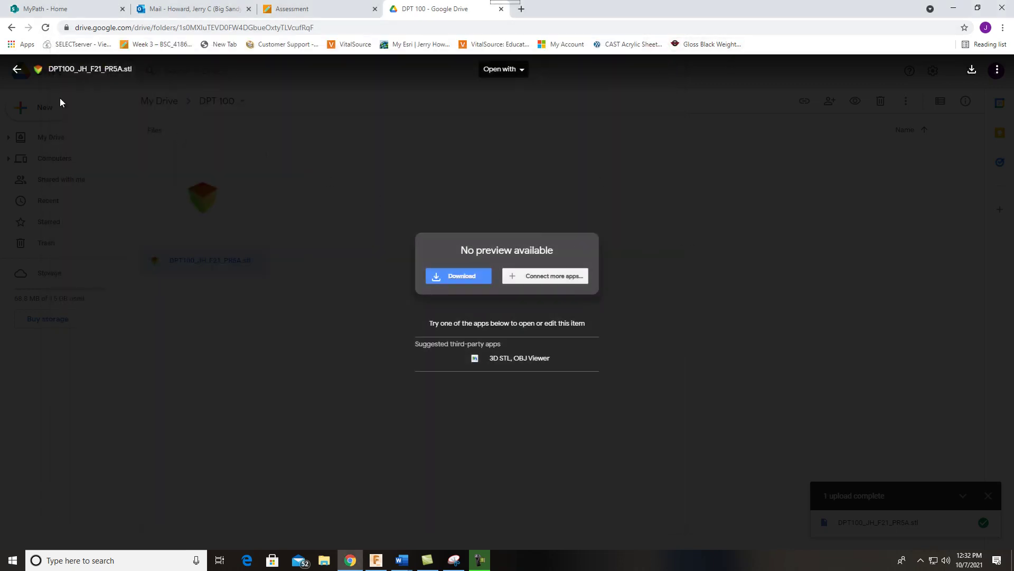
pyautogui.click(17, 69)
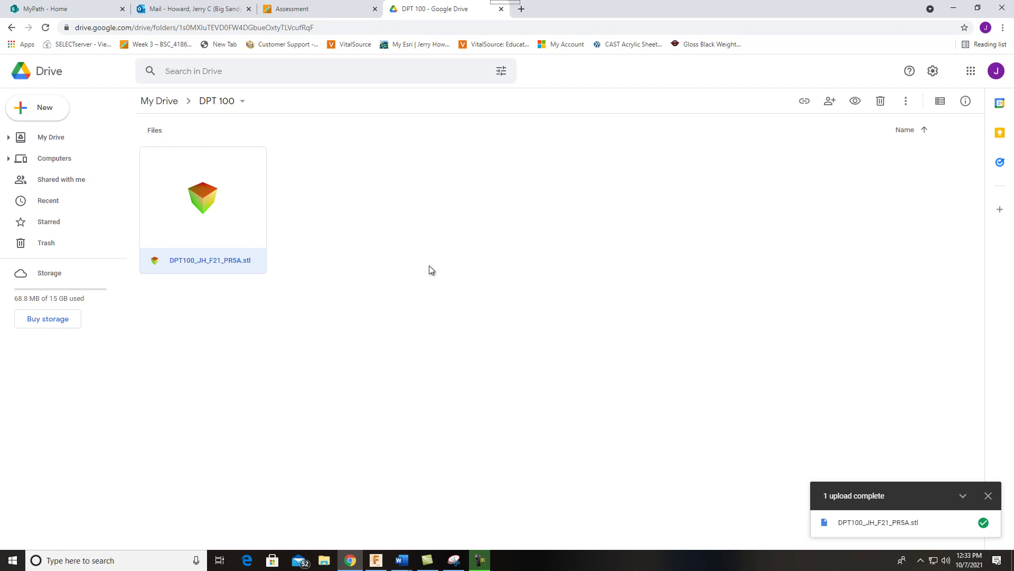
# Open the Assessment page and review its instructions on STL conversion, cloud storage and project submission
pyautogui.click(351, 562)
pyautogui.click(351, 562)
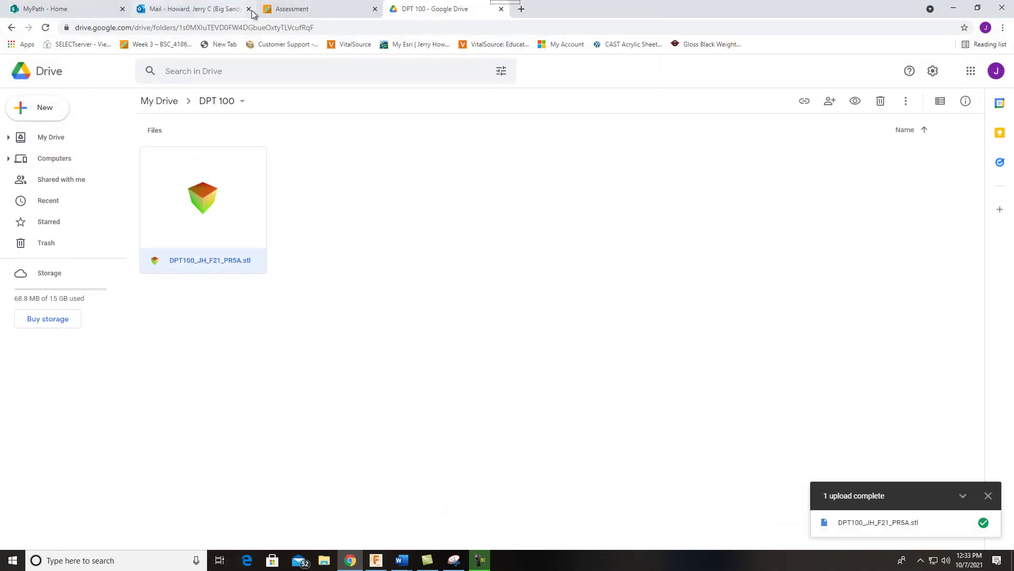
pyautogui.click(293, 9)
pyautogui.scroll(-20, 428, 226)
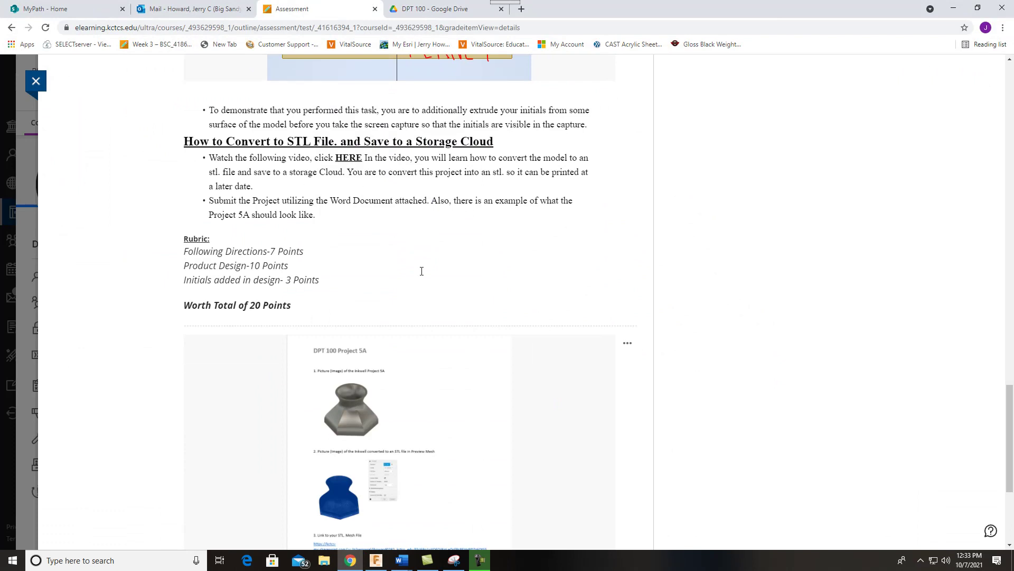
# Download DPT 100 Project 5A Submission Form.docx from the Assessment page, open it in Word, enable editing and maximize the window
pyautogui.scroll(-2, 422, 271)
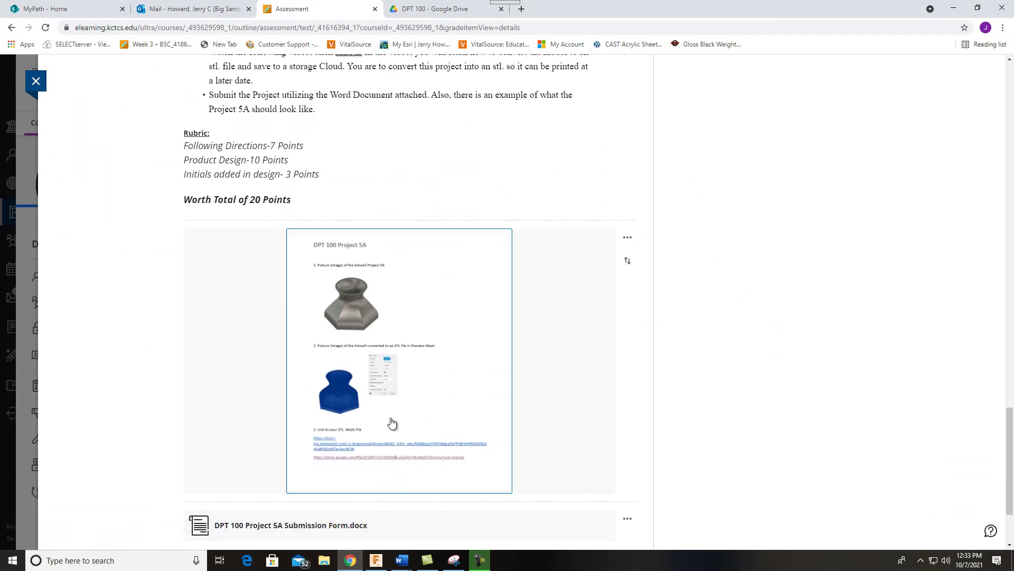
pyautogui.click(628, 518)
pyautogui.click(583, 500)
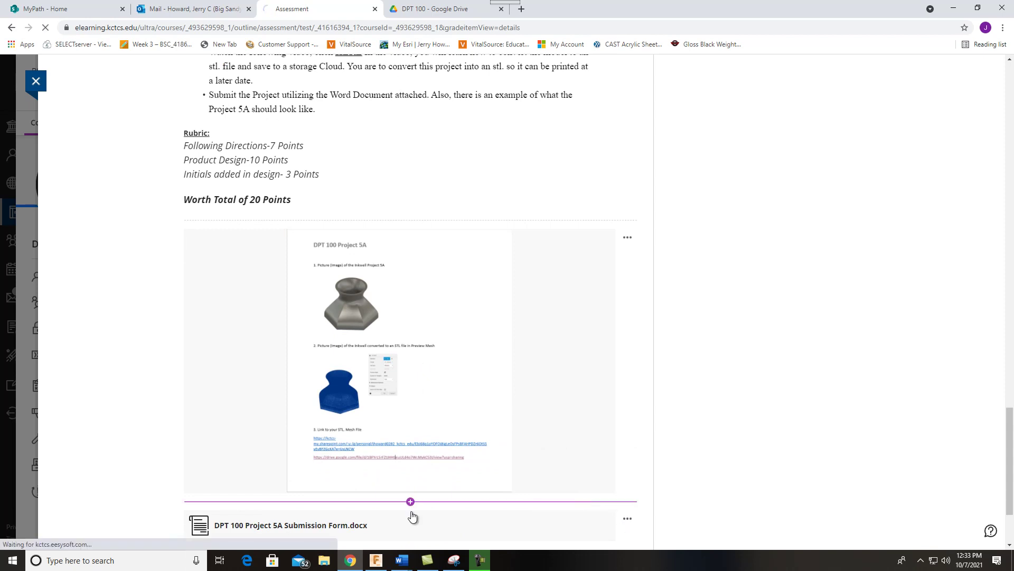
pyautogui.click(91, 525)
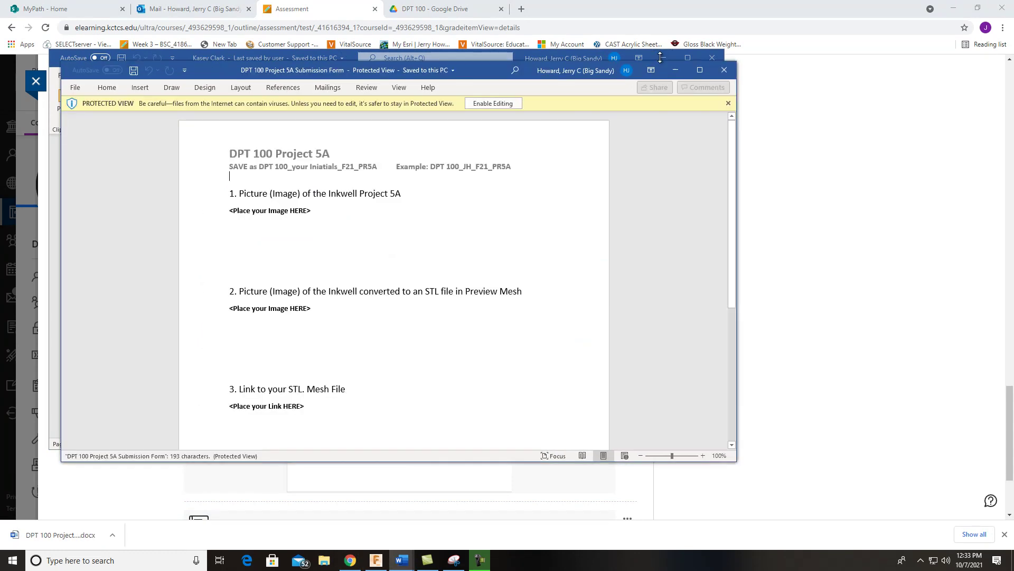
pyautogui.click(509, 103)
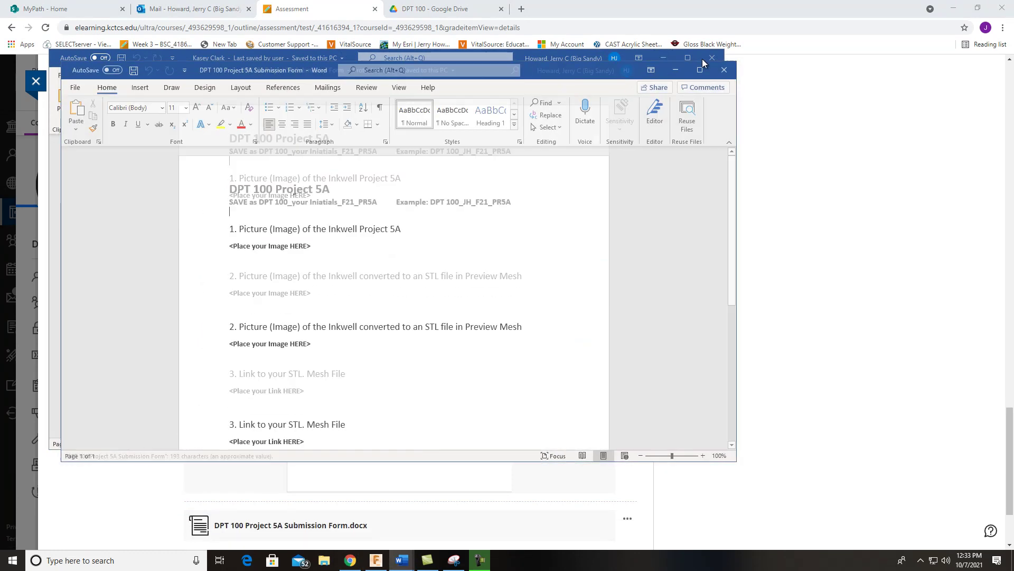
pyautogui.click(698, 70)
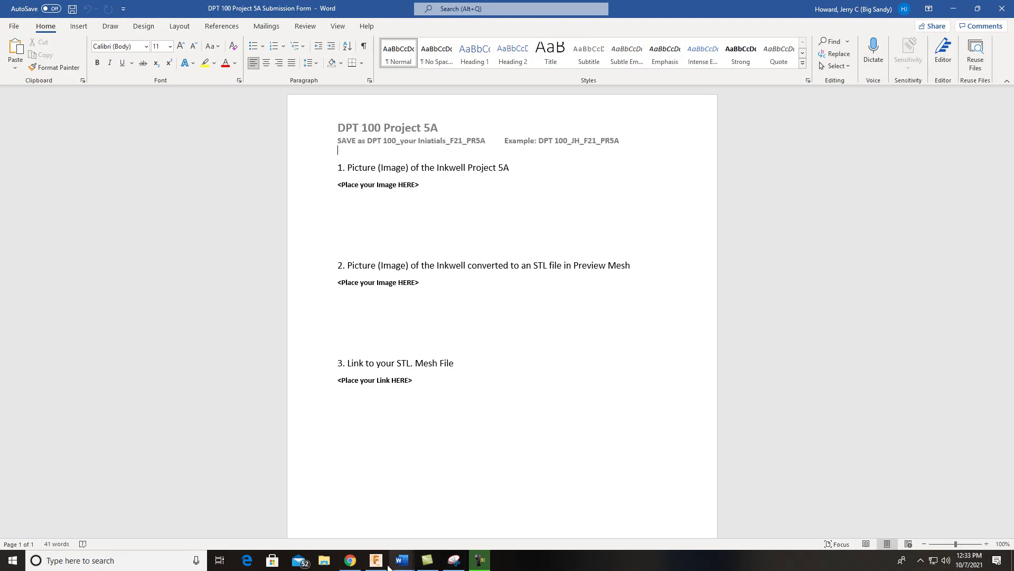
# Switch to Fusion 360, orient the inkwell to show its open neck from above, and launch the Snipping Tool
pyautogui.click(376, 560)
pyautogui.keyDown('shift'); pyautogui.moveTo(597, 290); pyautogui.dragTo(503, 310, button='middle'); pyautogui.keyUp('shift')
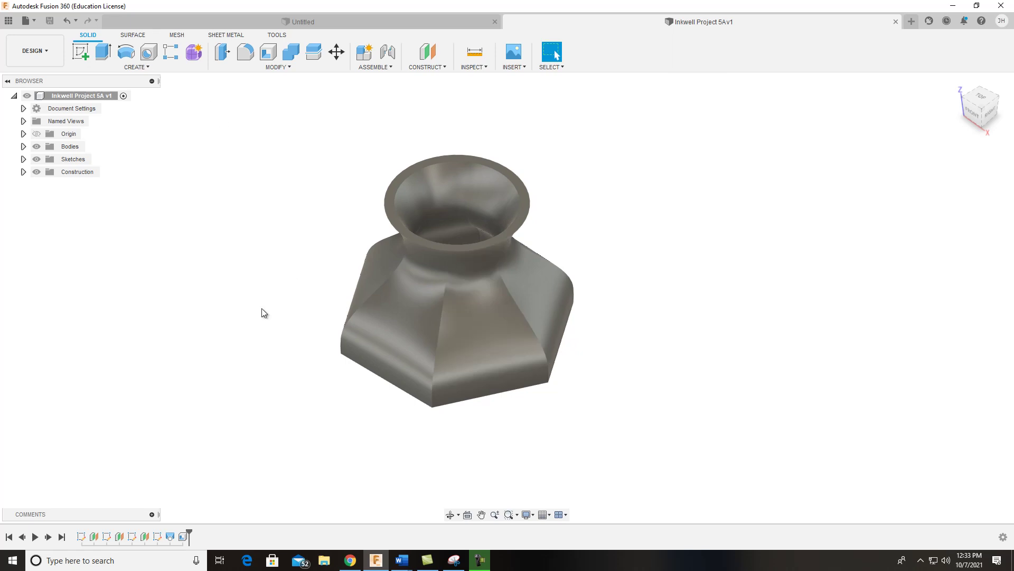
pyautogui.click(71, 560)
pyautogui.write('sn')
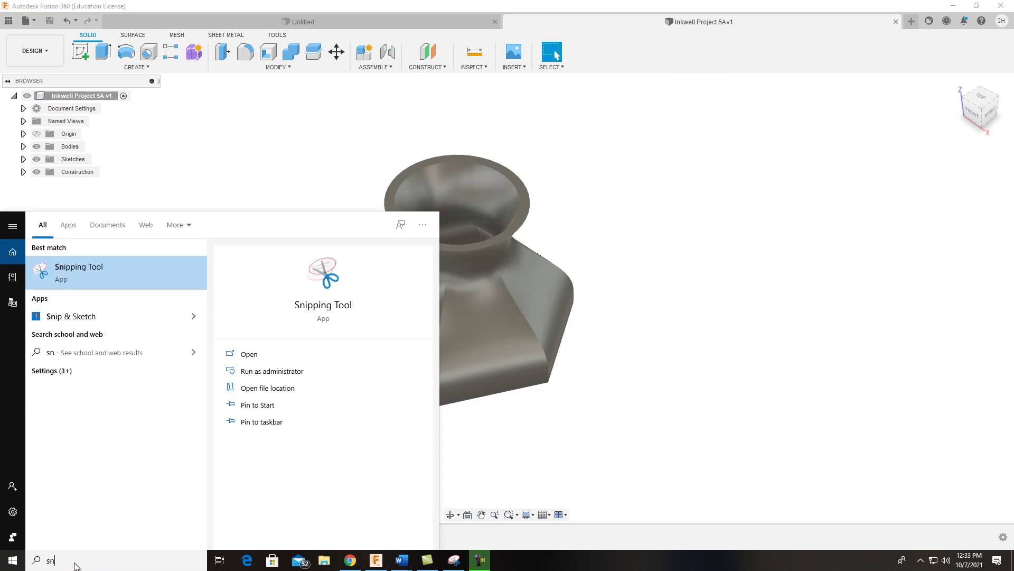
pyautogui.write('ipping')
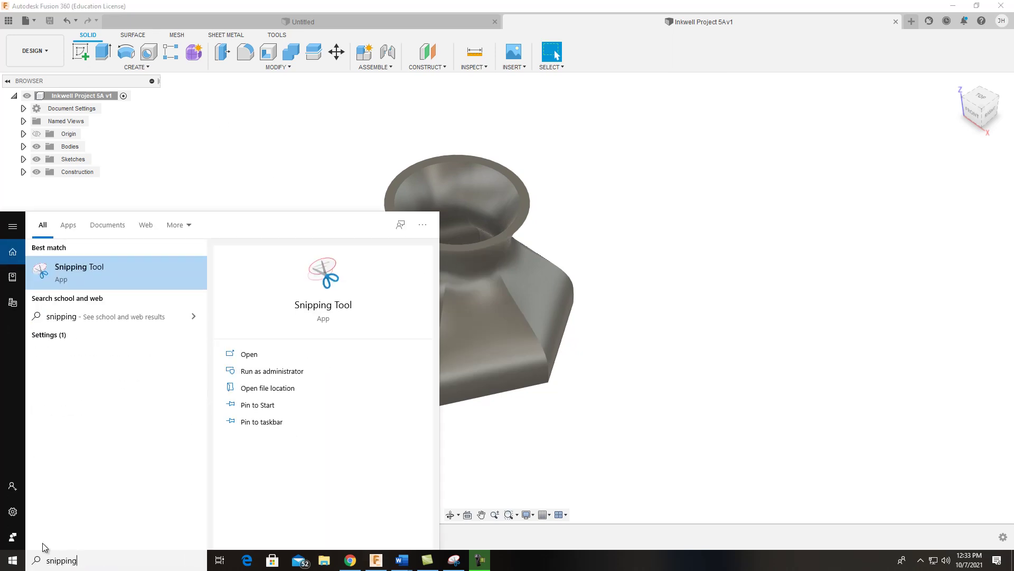
pyautogui.click(93, 266)
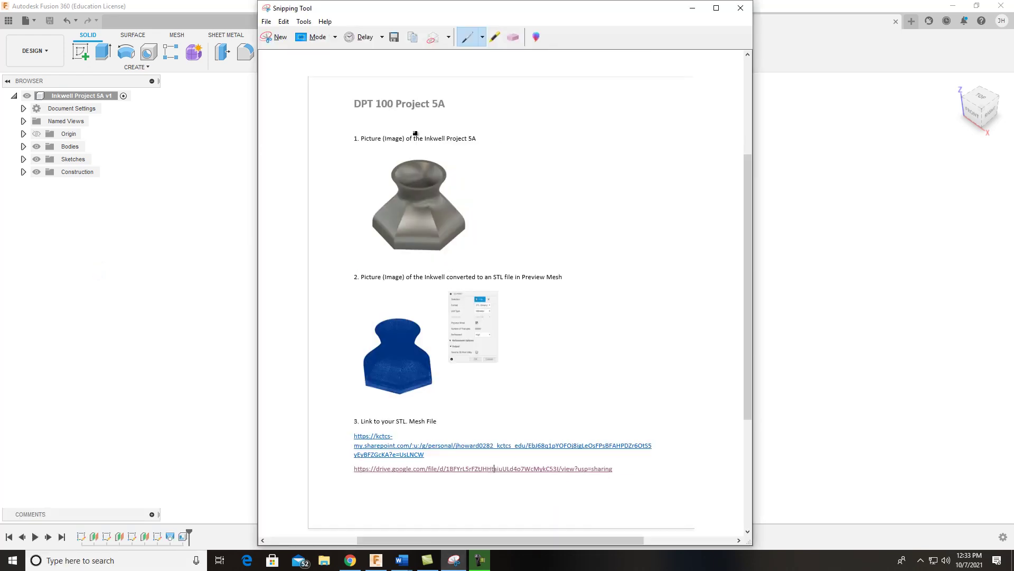
# Capture a snip of the whole inkwell model and copy it to the clipboard
pyautogui.click(266, 21)
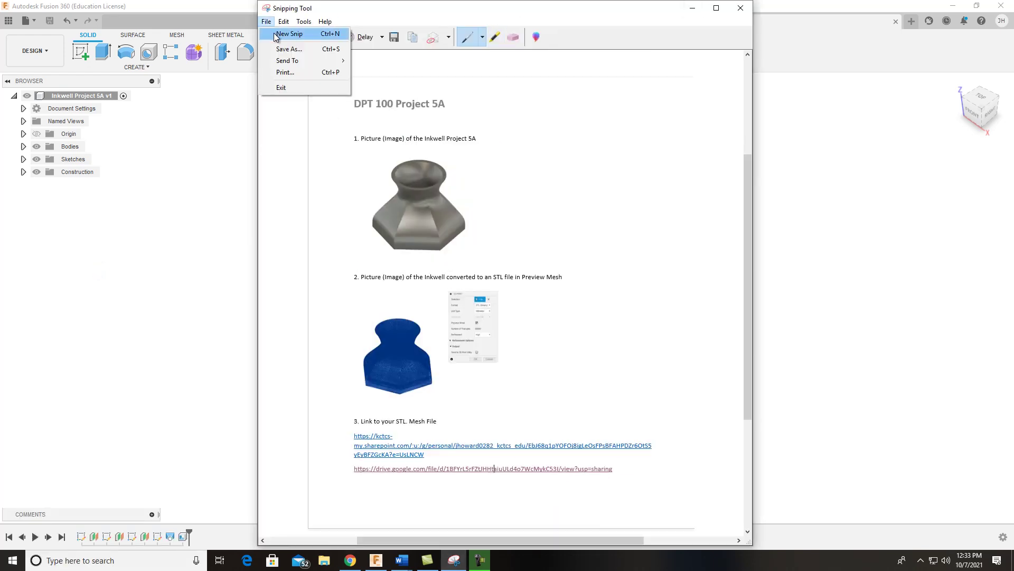
pyautogui.click(277, 88)
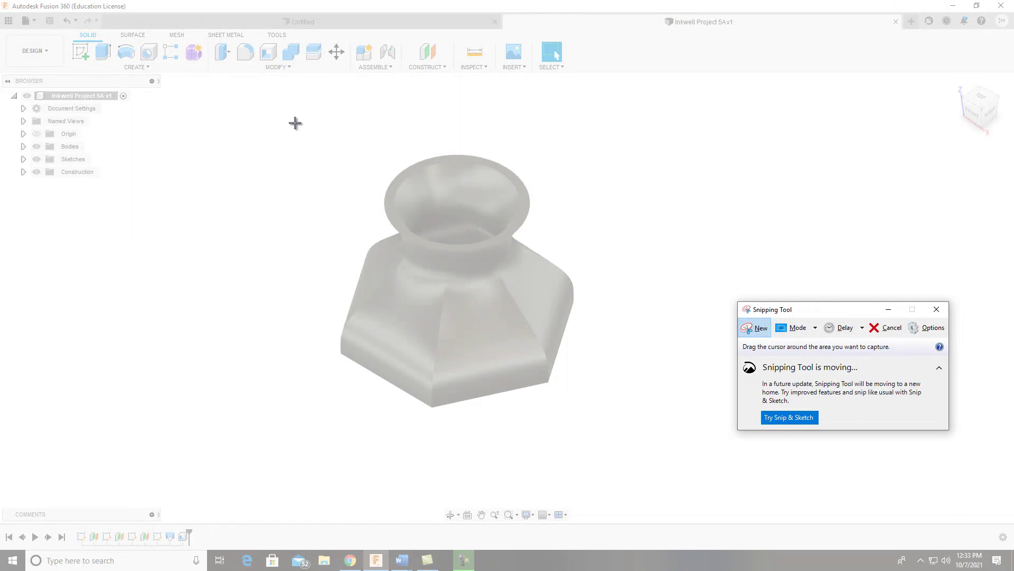
pyautogui.moveTo(303, 123); pyautogui.dragTo(643, 442)
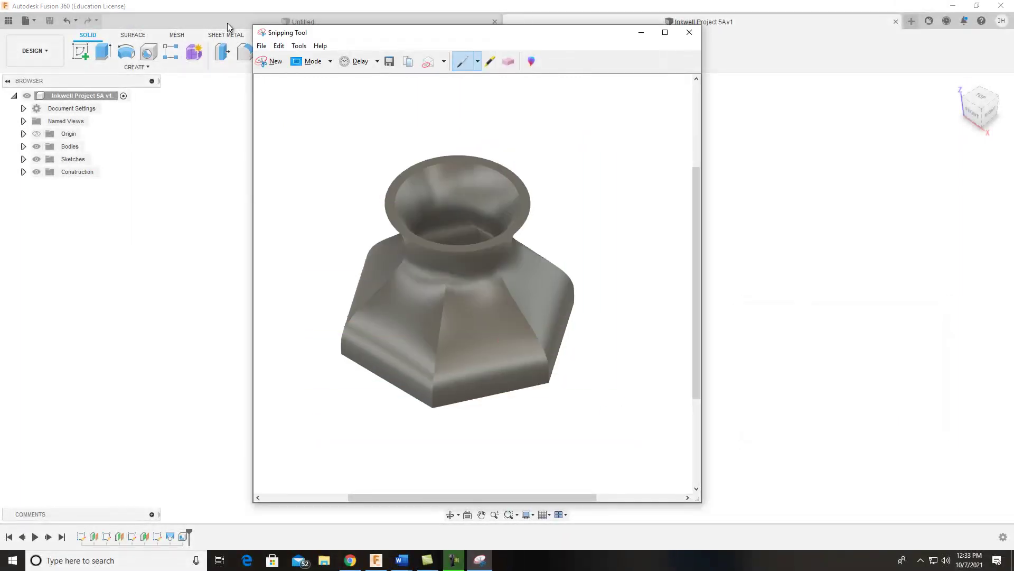
pyautogui.click(261, 47)
pyautogui.moveTo(278, 47)
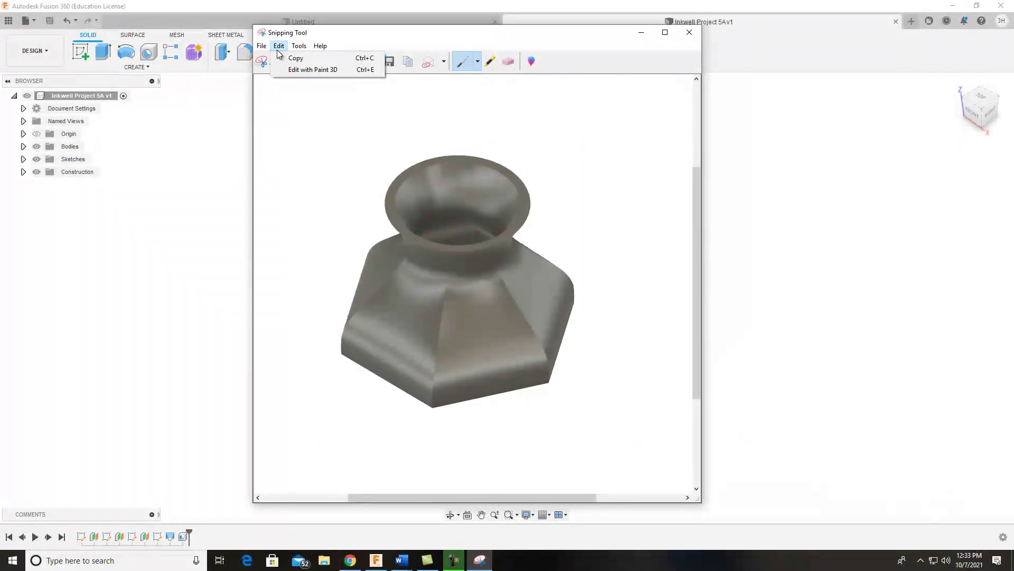
pyautogui.click(296, 59)
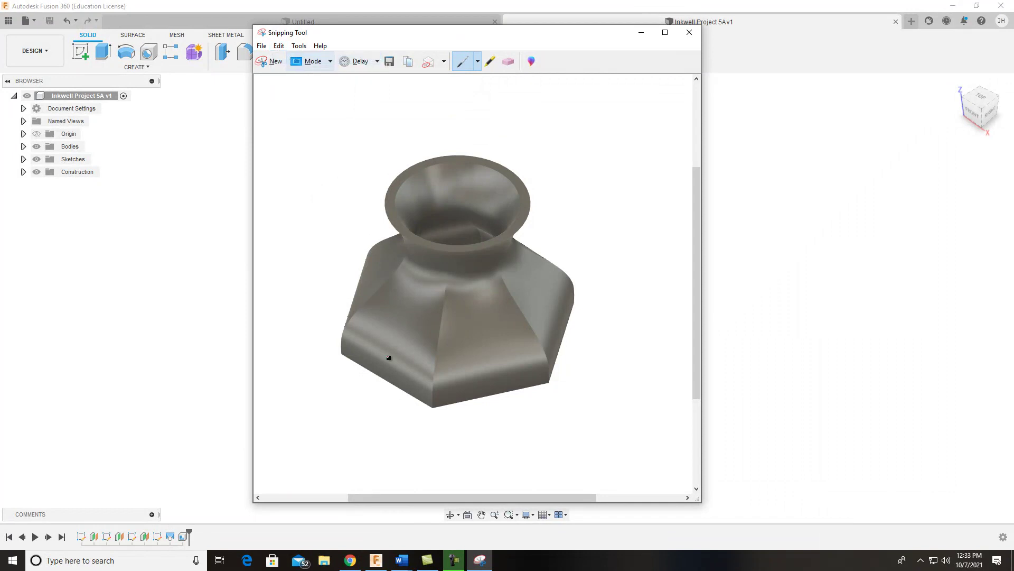
# Paste the inkwell snip under item 1 of the Word submission form and shrink the picture to a small thumbnail
pyautogui.moveTo(401, 560)
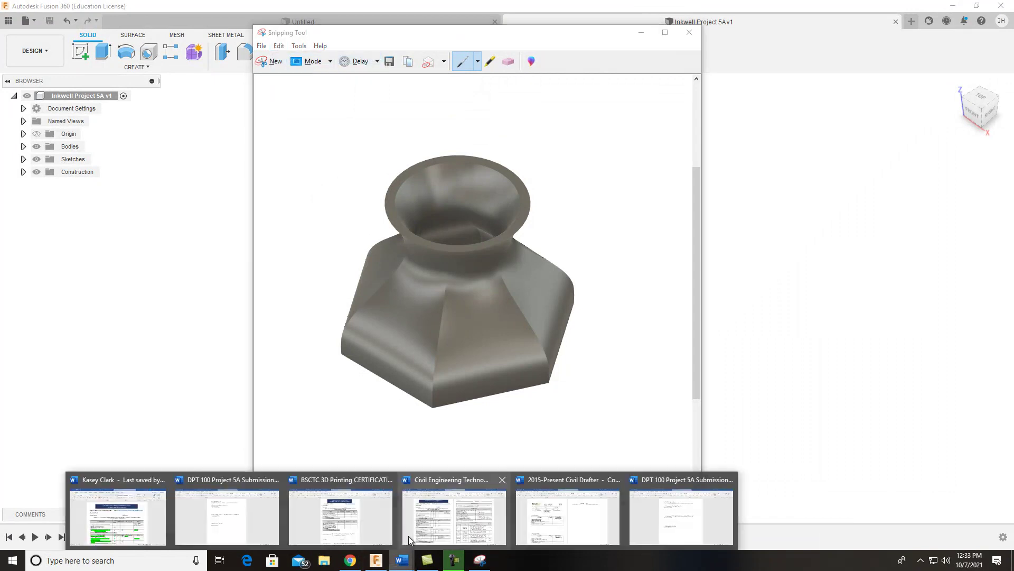
pyautogui.click(645, 511)
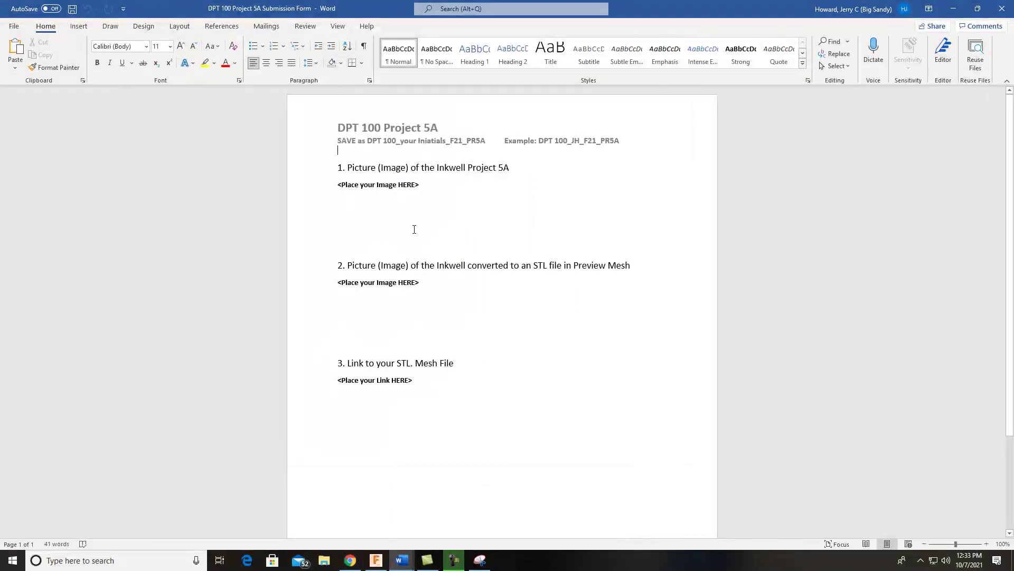
pyautogui.click(368, 185)
pyautogui.hotkey('ctrl', 'v')
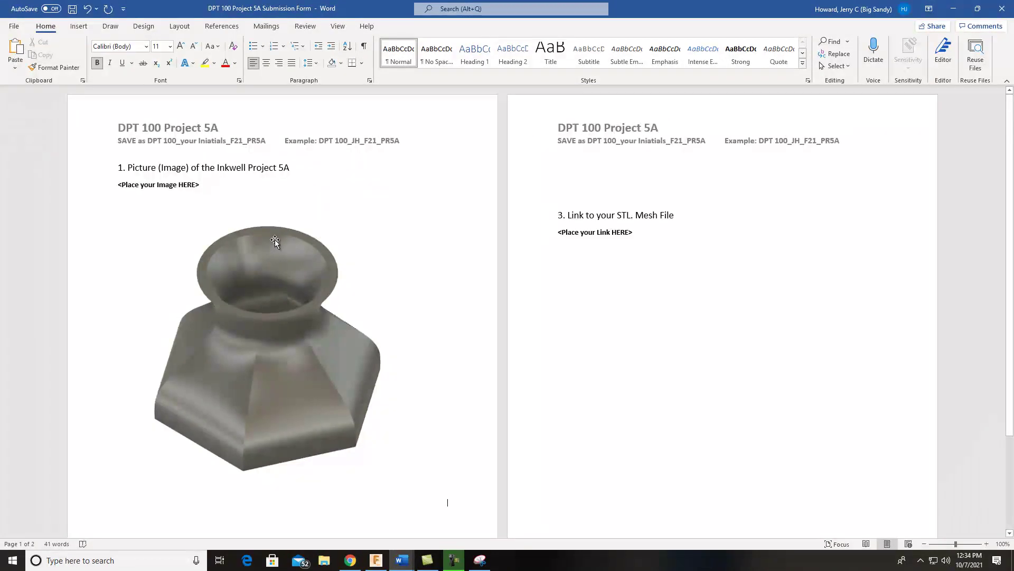
pyautogui.click(275, 239)
pyautogui.moveTo(446, 502); pyautogui.dragTo(285, 295)
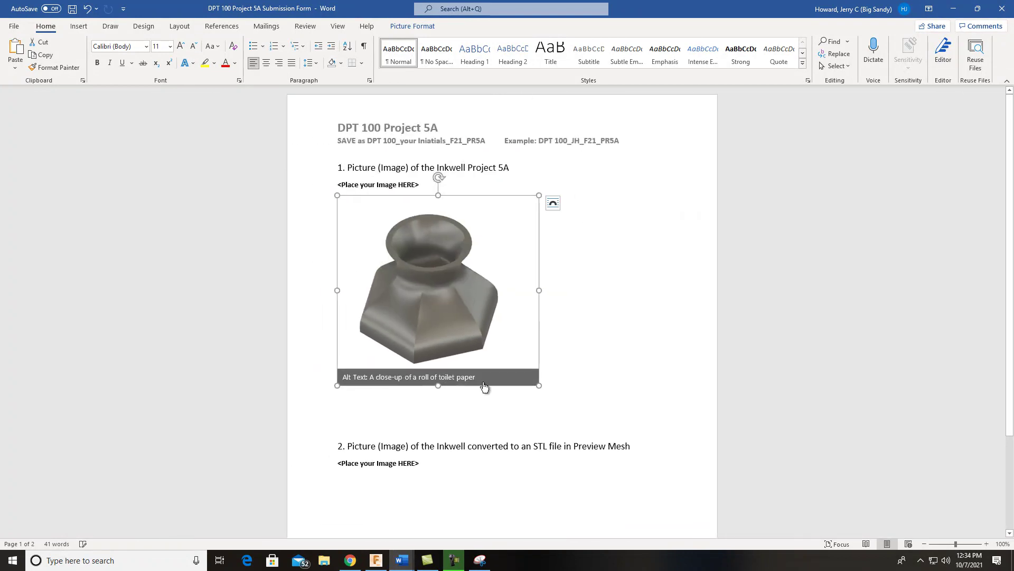
pyautogui.moveTo(531, 374); pyautogui.dragTo(436, 289)
pyautogui.click(526, 258)
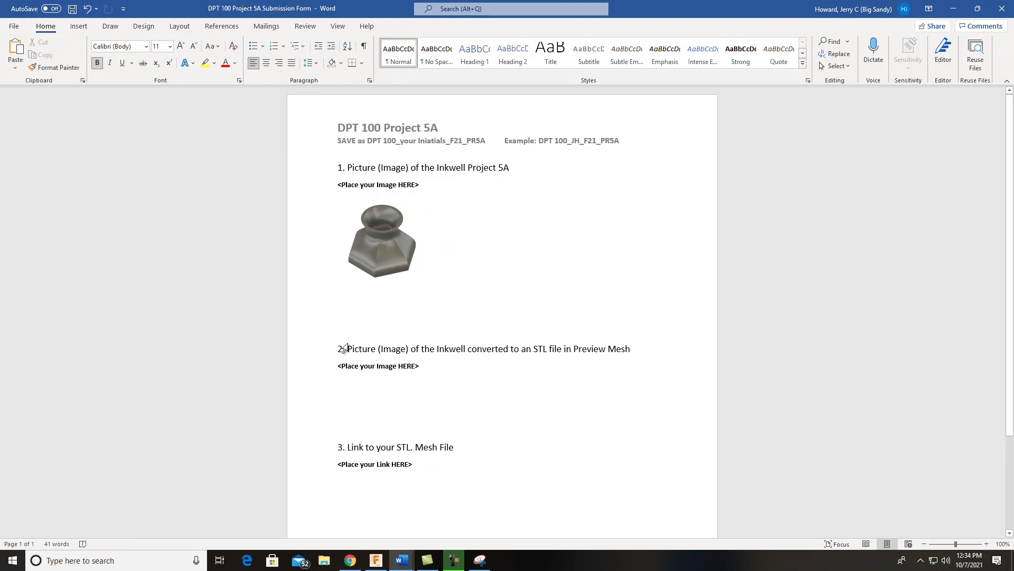
# Remove the blank lines below the inkwell picture and delete the "<Place your Image HERE>" placeholders under items 1 and 2
pyautogui.hotkey('ctrl', 'z')
pyautogui.hotkey('ctrl', 'z')
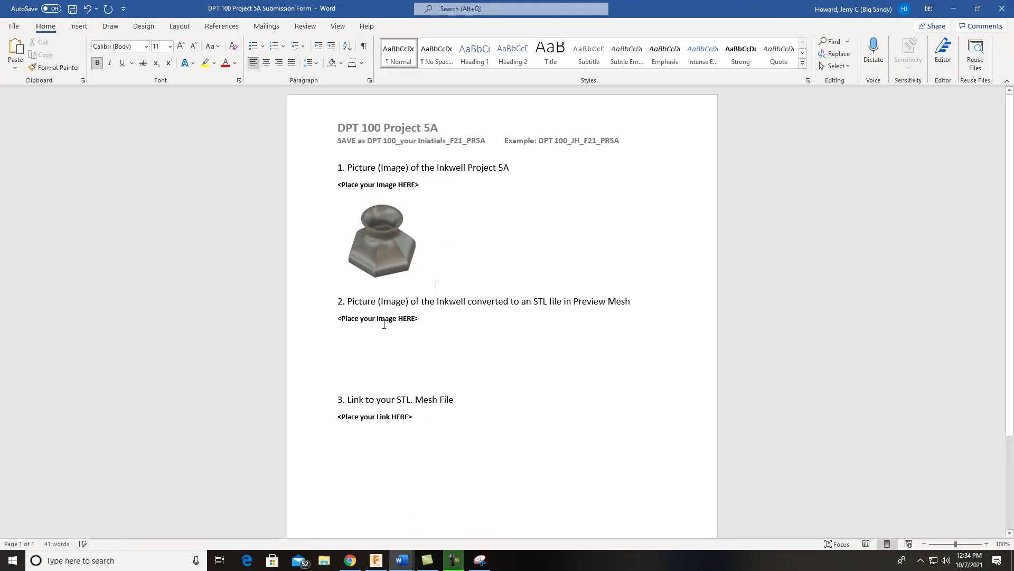
pyautogui.moveTo(420, 185); pyautogui.dragTo(338, 184)
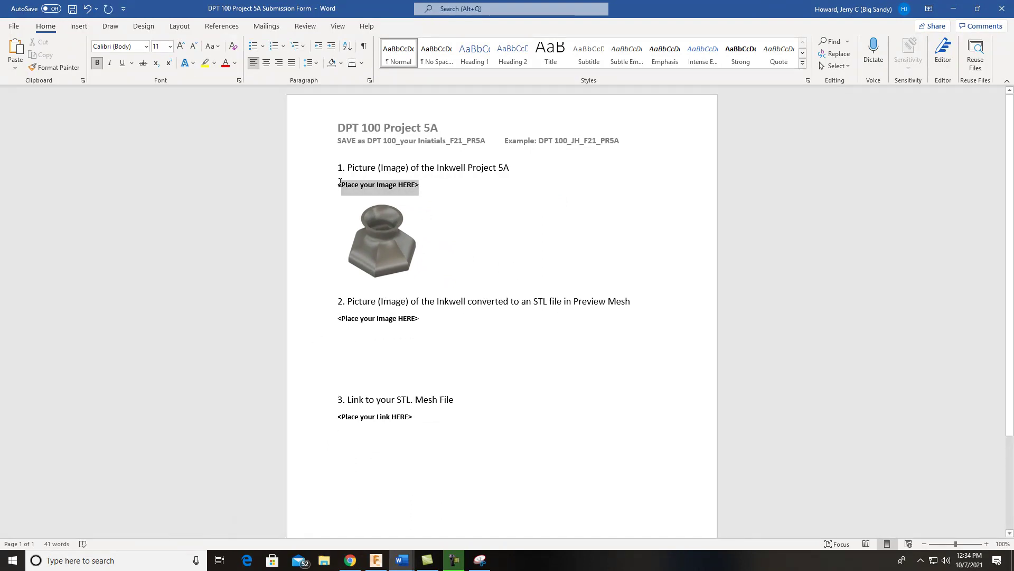
pyautogui.press('Delete')
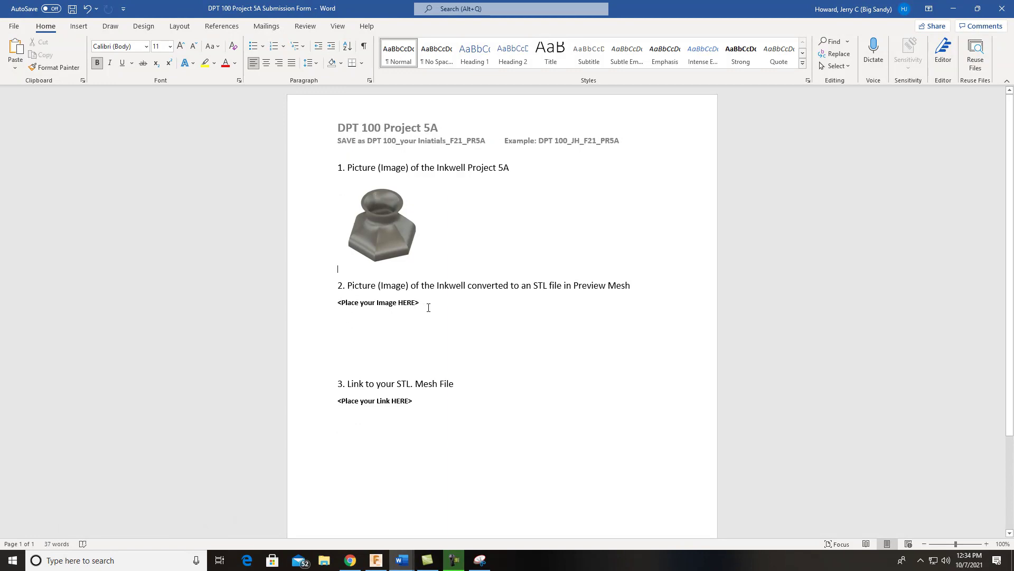
pyautogui.moveTo(429, 307); pyautogui.dragTo(338, 302)
pyautogui.press('Delete')
pyautogui.click(375, 560)
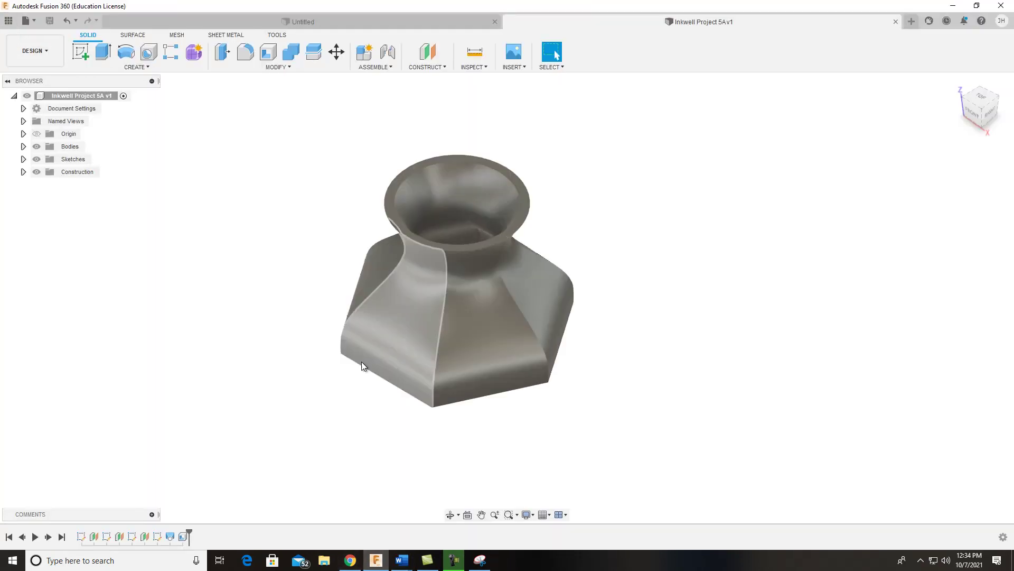
pyautogui.click(376, 561)
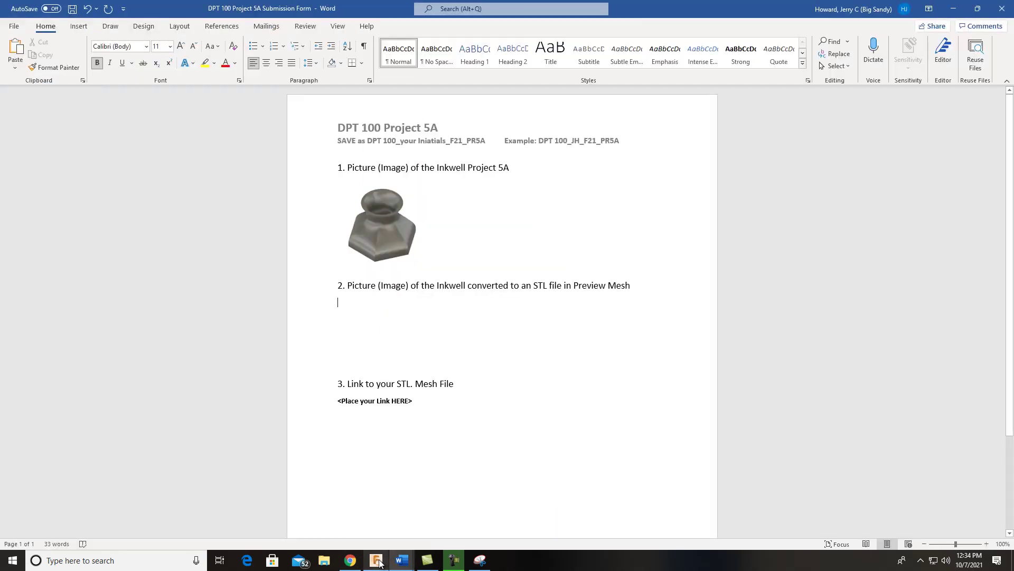
pyautogui.click(378, 562)
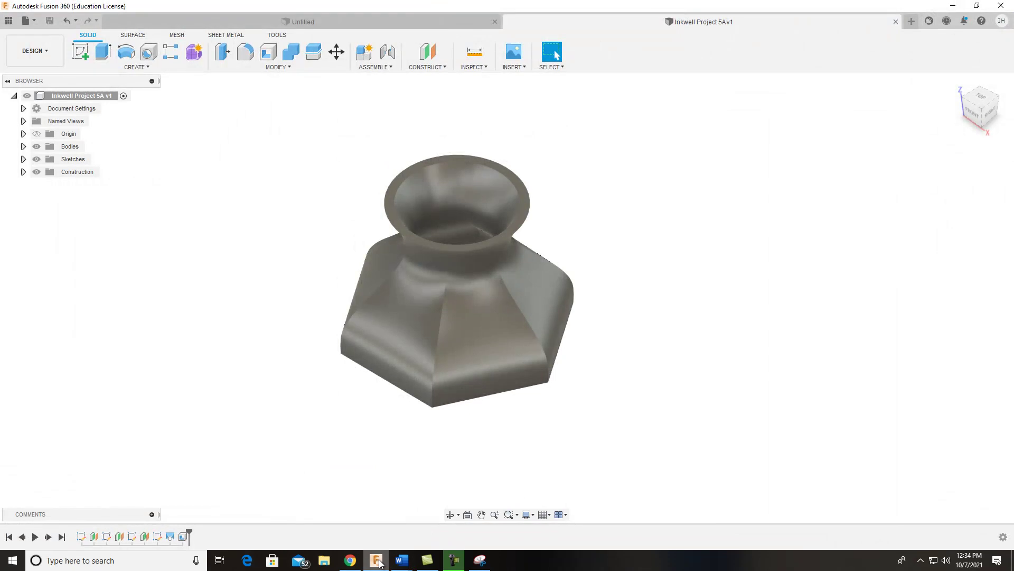
# Download DPT100_JH_F21_PR5A.stl from the Google Drive DPT 100 folder and open it in Print 3D with millimetre units, showing the whole model
pyautogui.click(355, 563)
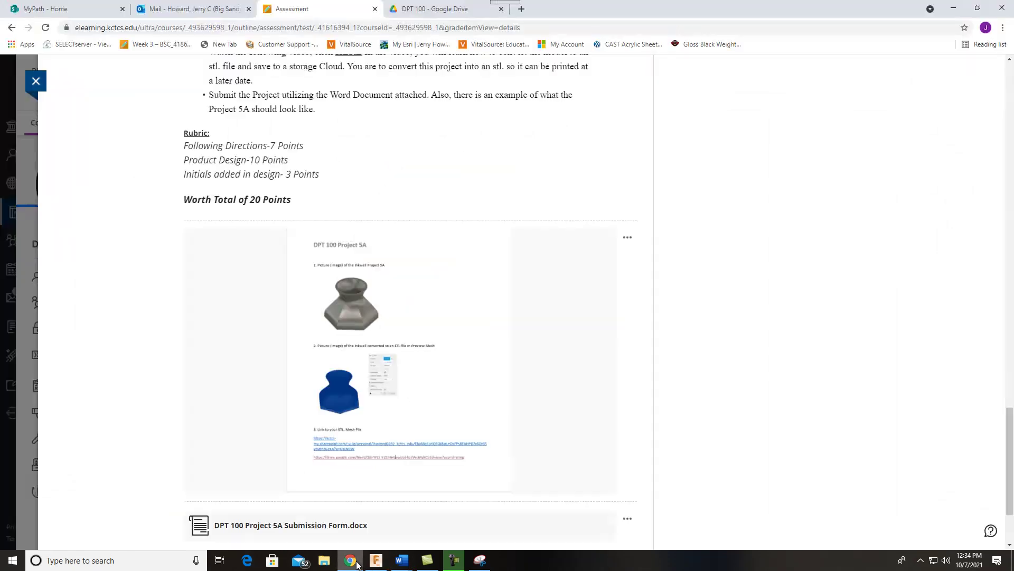
pyautogui.click(441, 9)
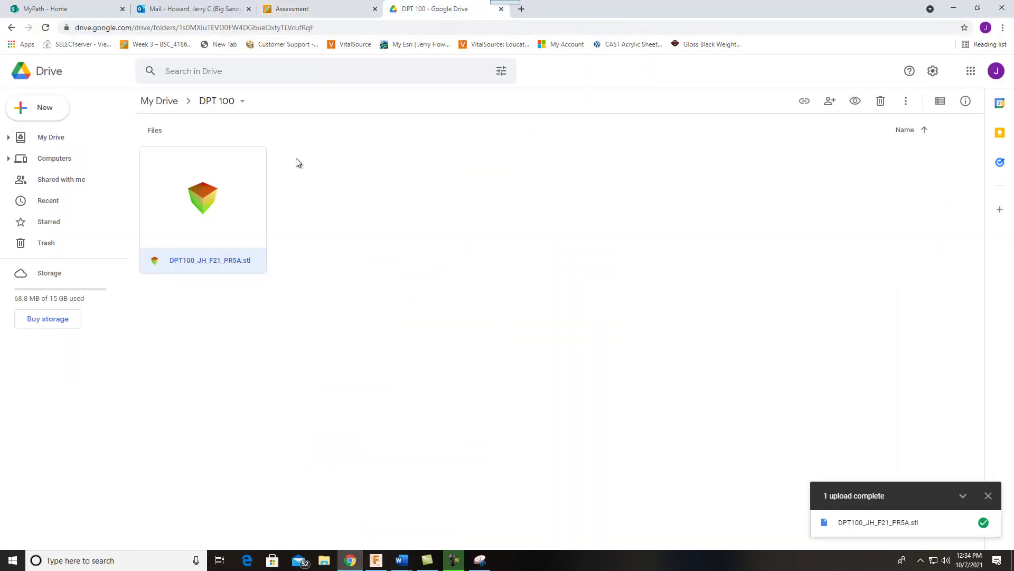
pyautogui.doubleClick(214, 228)
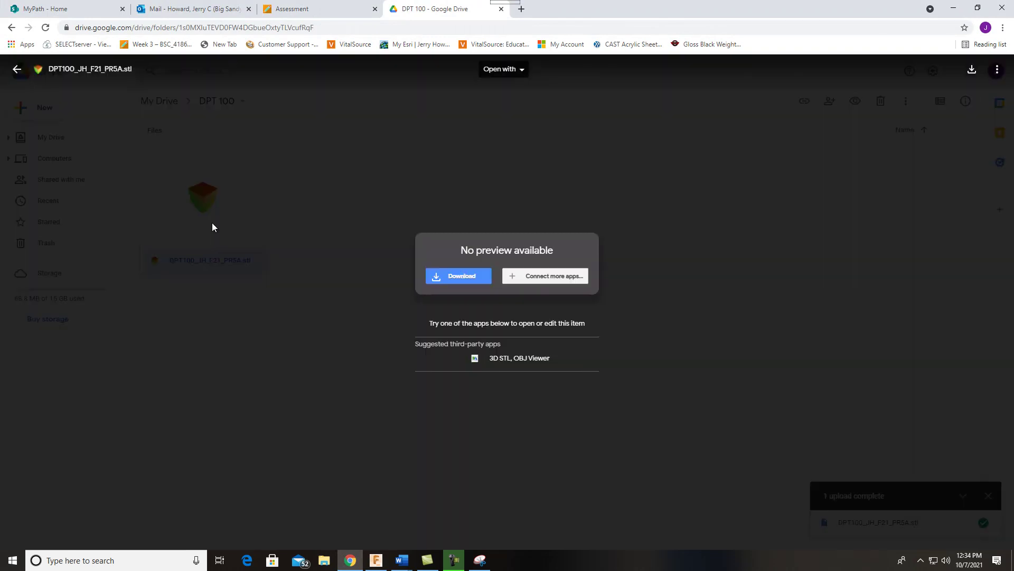
pyautogui.click(453, 274)
pyautogui.click(126, 531)
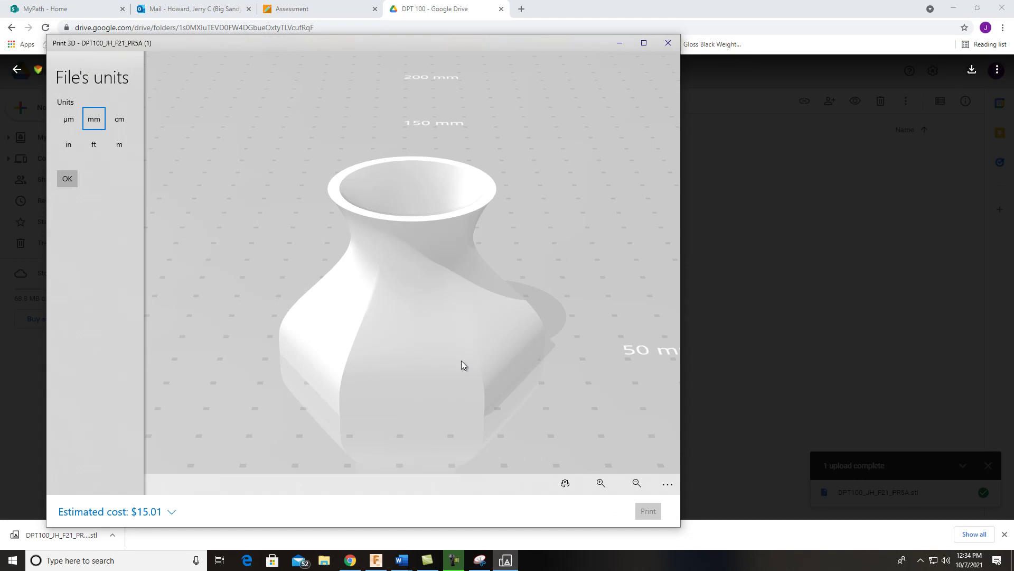
pyautogui.click(67, 179)
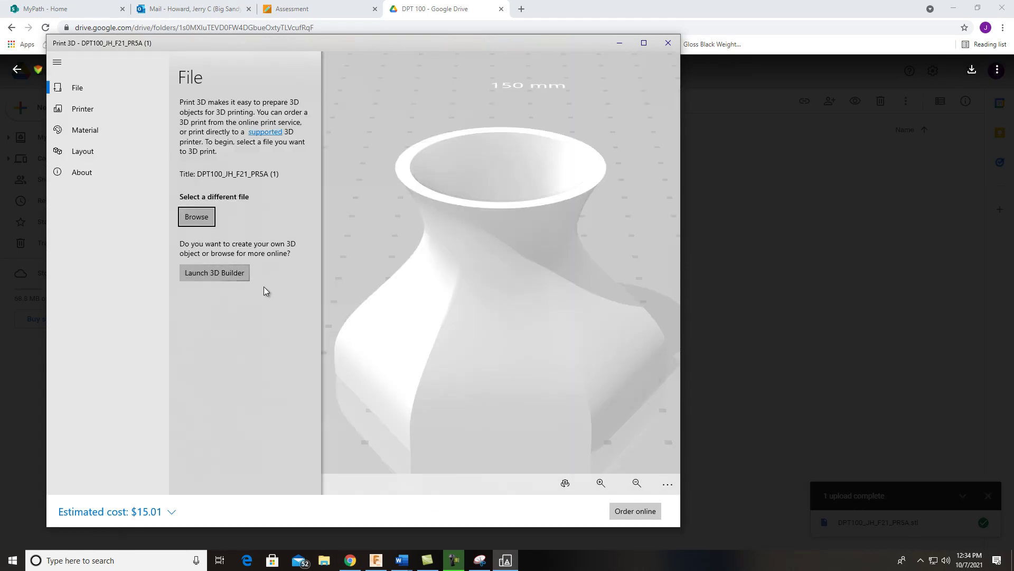
pyautogui.click(476, 340)
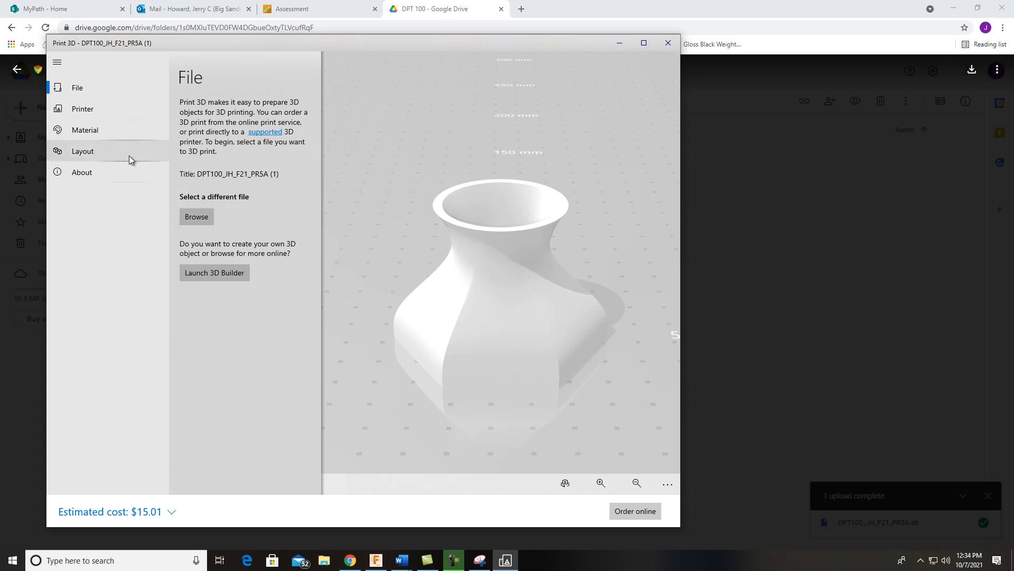
# Capture a snip of the inkwell mesh shown in Print 3D with Snipping Tool and copy it to the clipboard
pyautogui.click(79, 560)
pyautogui.write('sn')
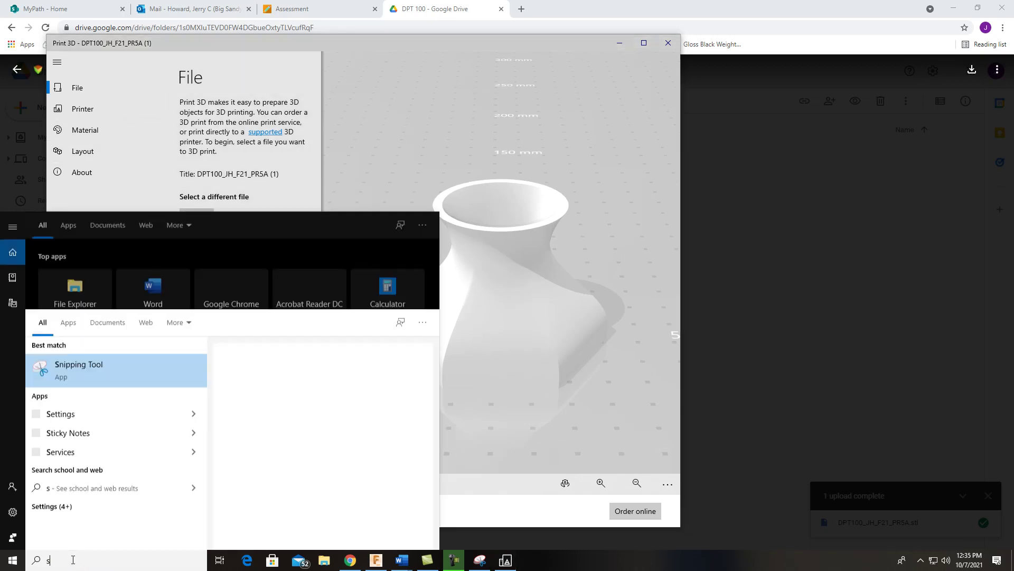
pyautogui.click(66, 268)
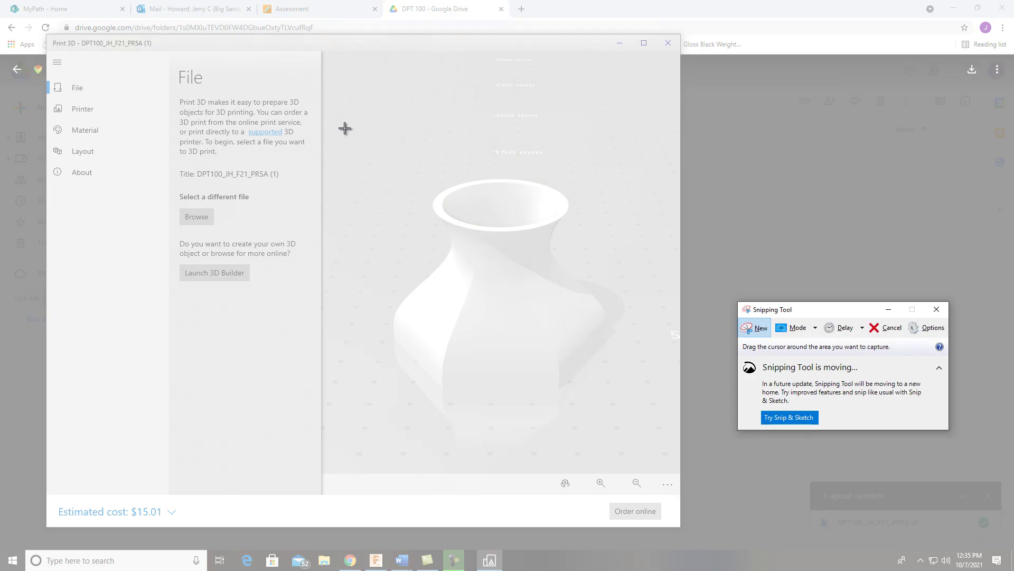
pyautogui.moveTo(345, 128); pyautogui.dragTo(673, 478)
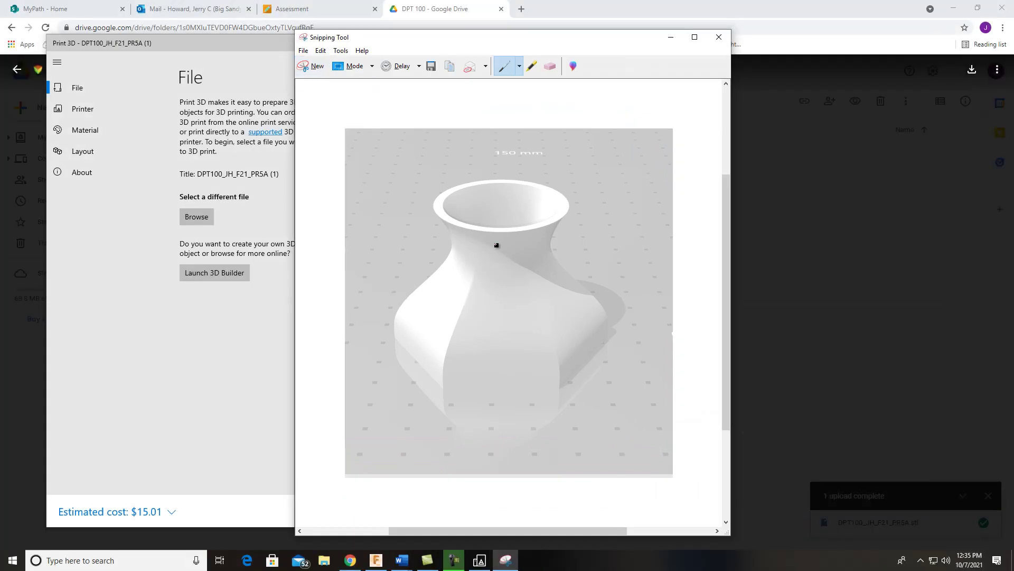
pyautogui.click(303, 50)
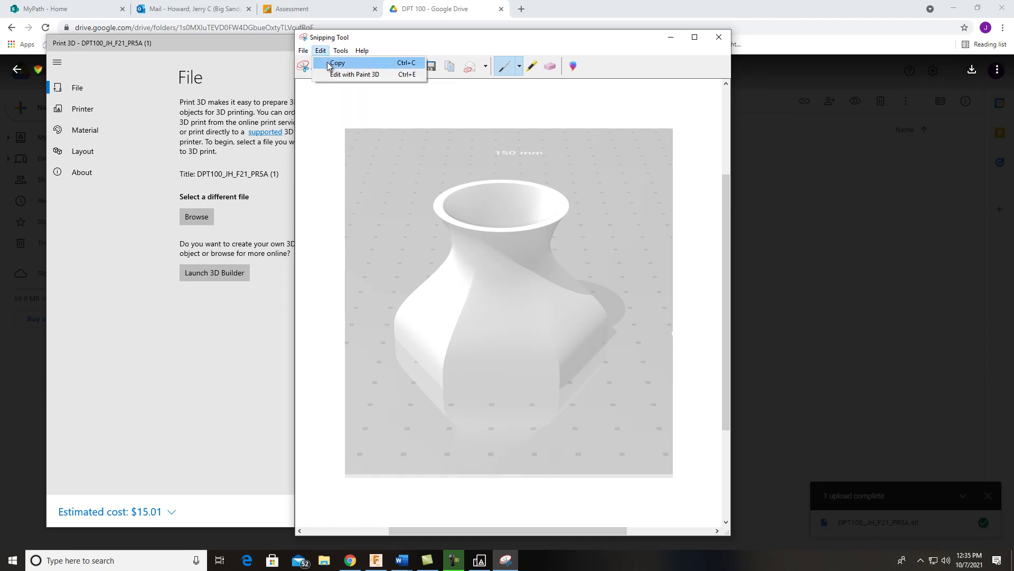
pyautogui.click(339, 63)
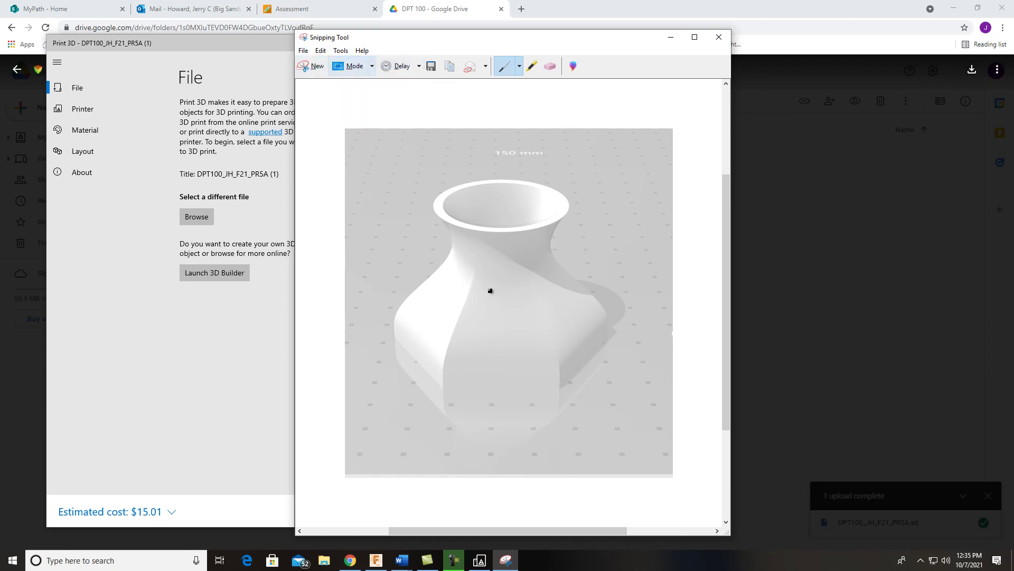
# Switch to the Word submission form, paste the mesh snip under item 2 and shrink the picture to a small thumbnail
pyautogui.click(402, 560)
pyautogui.click(637, 516)
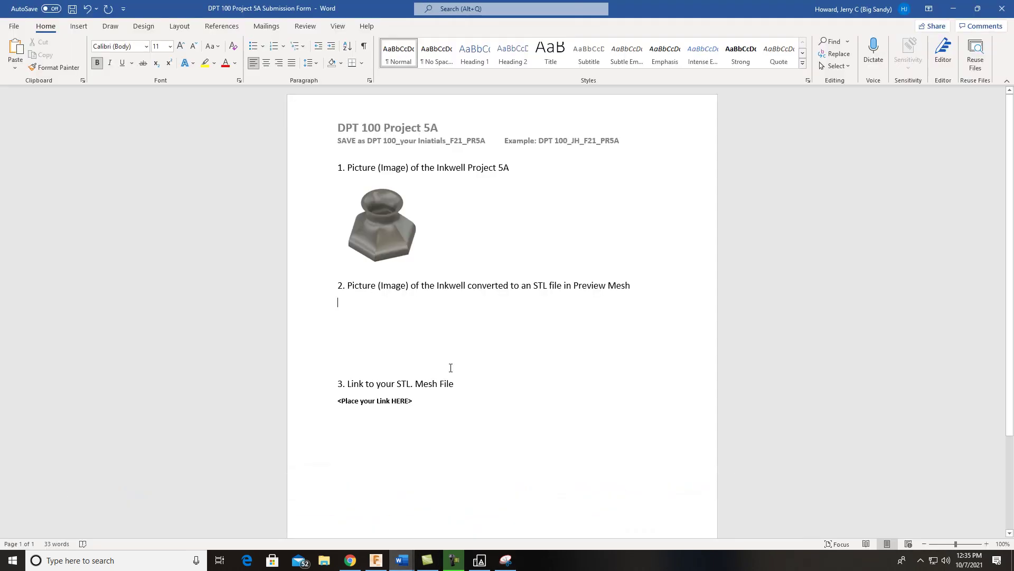
pyautogui.click(349, 333)
pyautogui.hotkey('ctrl', 'v')
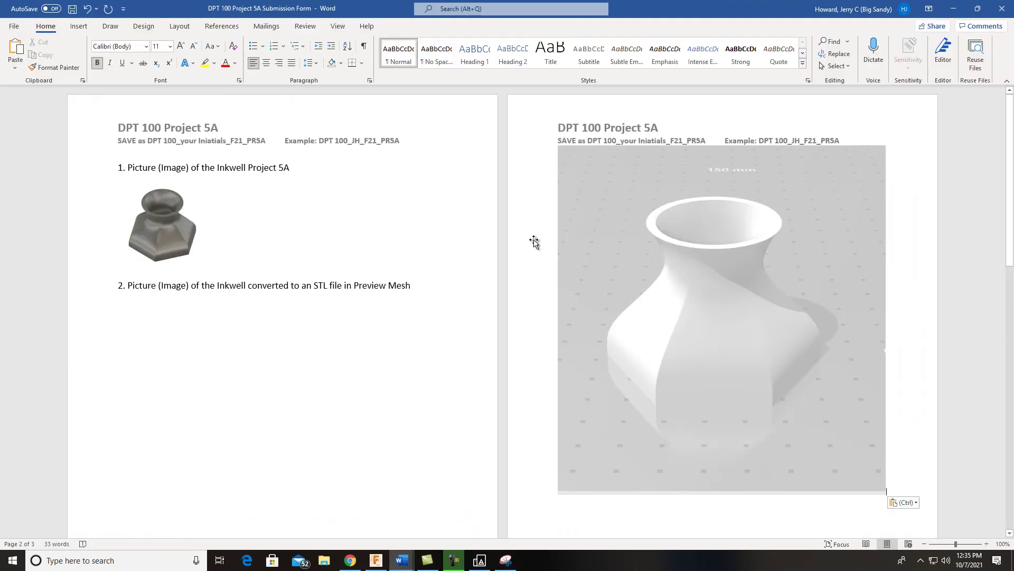
pyautogui.click(647, 202)
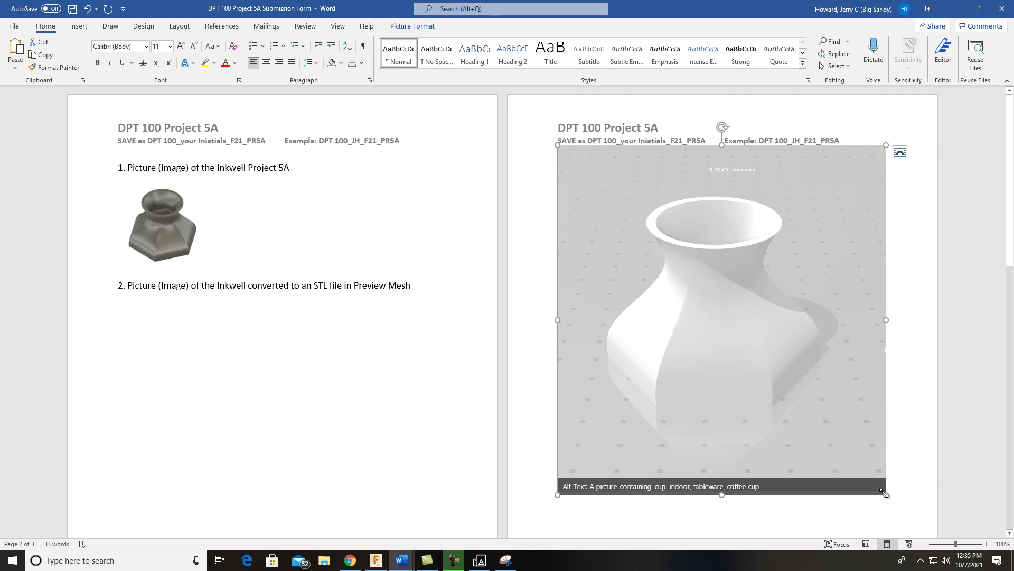
pyautogui.moveTo(884, 492); pyautogui.dragTo(630, 233)
# Remove the extra blank lines between the mesh picture and the item 3 heading
pyautogui.click(462, 390)
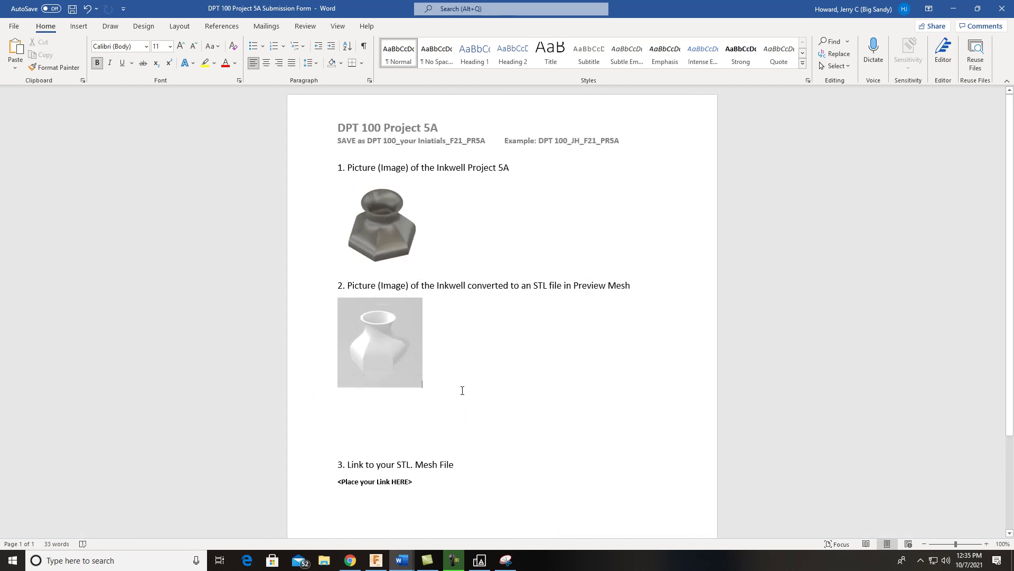
pyautogui.press('Delete')
pyautogui.press('Delete')
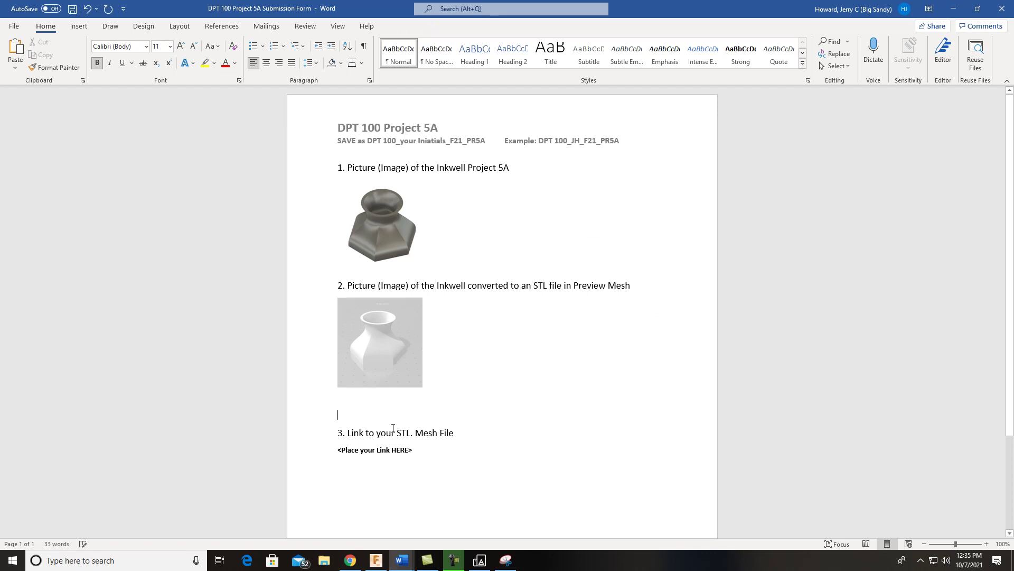
pyautogui.press('Delete')
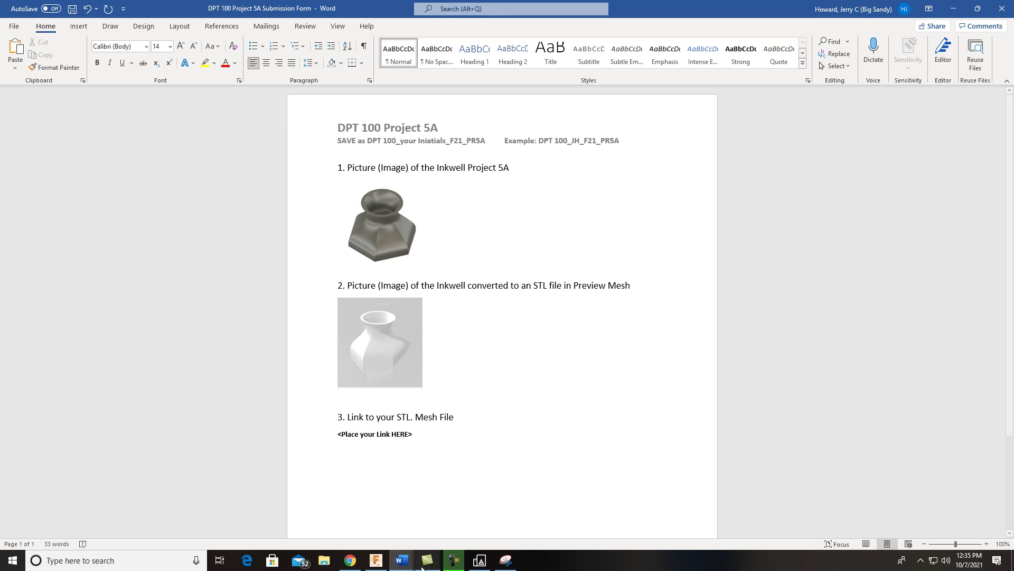
# Switch to Google Drive in Chrome and close the preview of DPT100_JH_F21_PR5A.stl
pyautogui.click(353, 564)
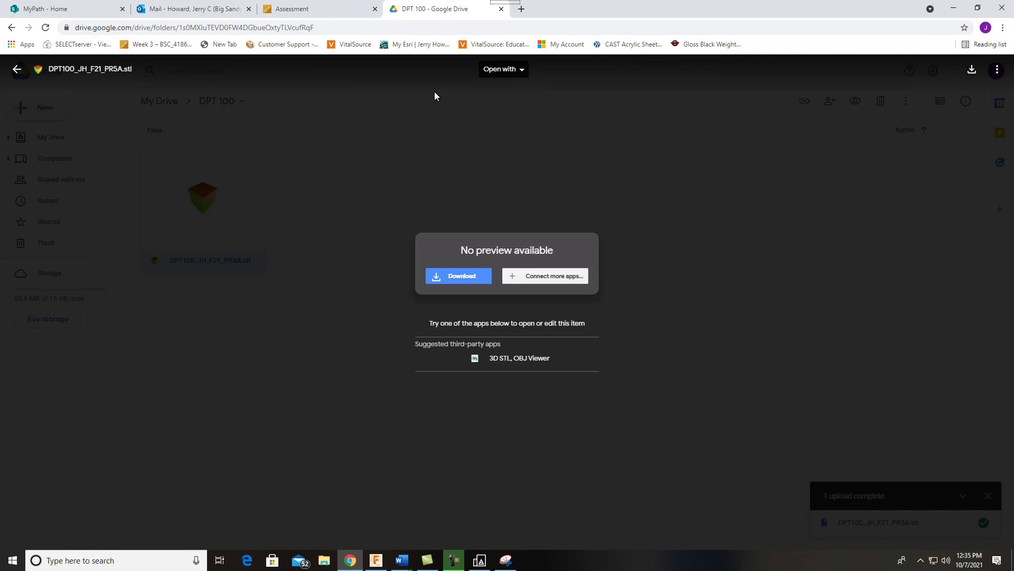
pyautogui.click(17, 71)
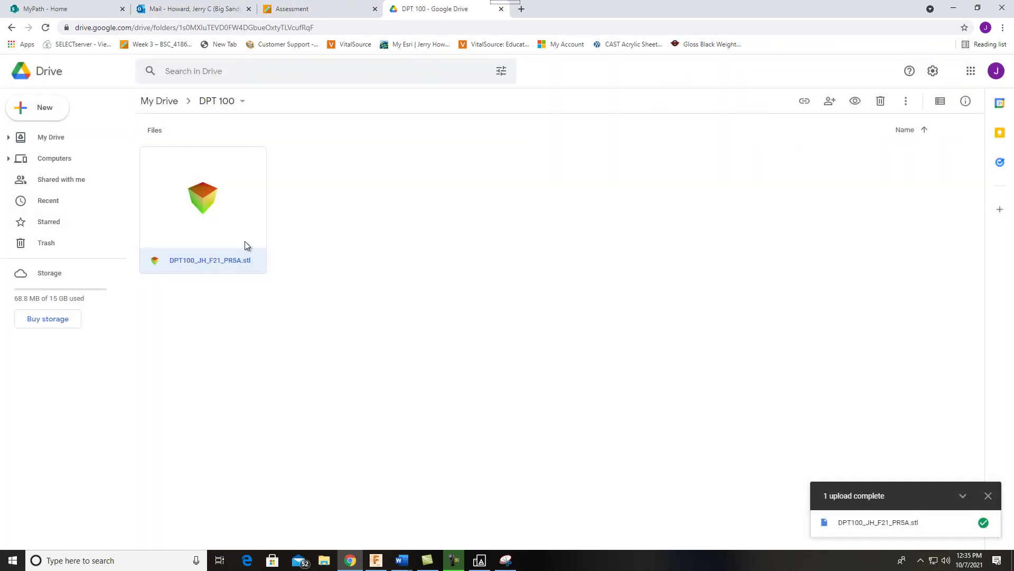
pyautogui.rightClick(209, 209)
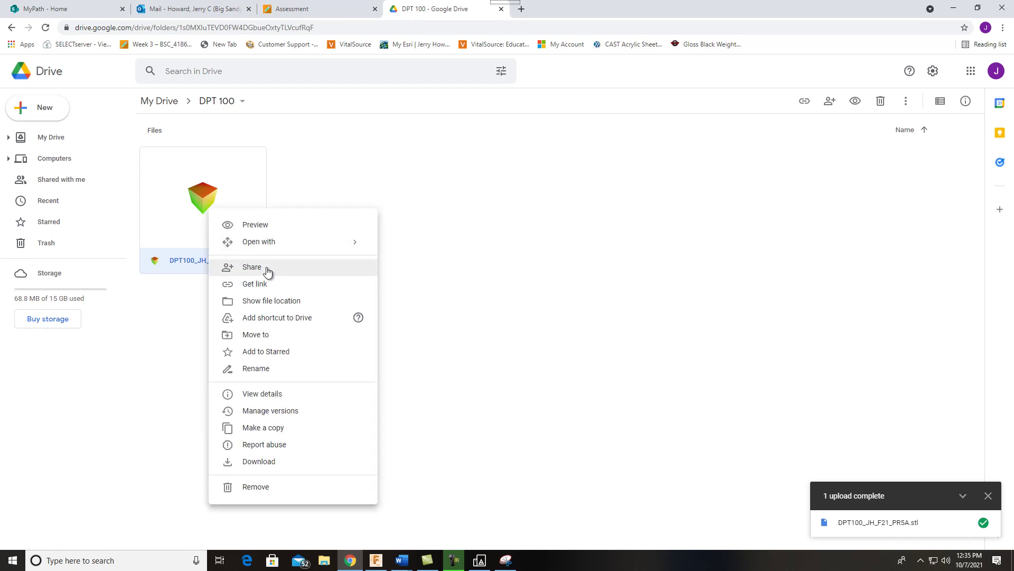
pyautogui.click(266, 270)
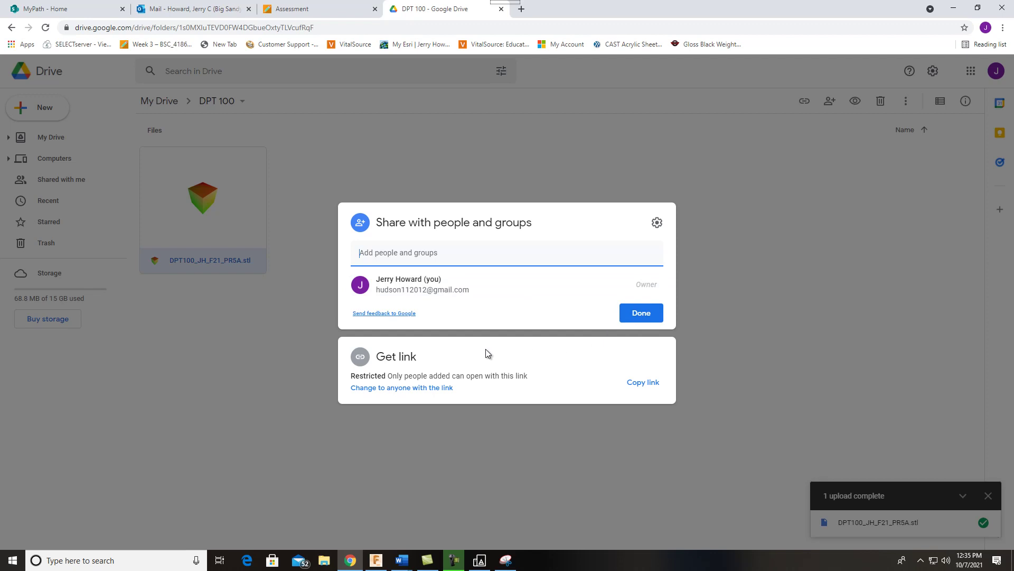
pyautogui.click(642, 314)
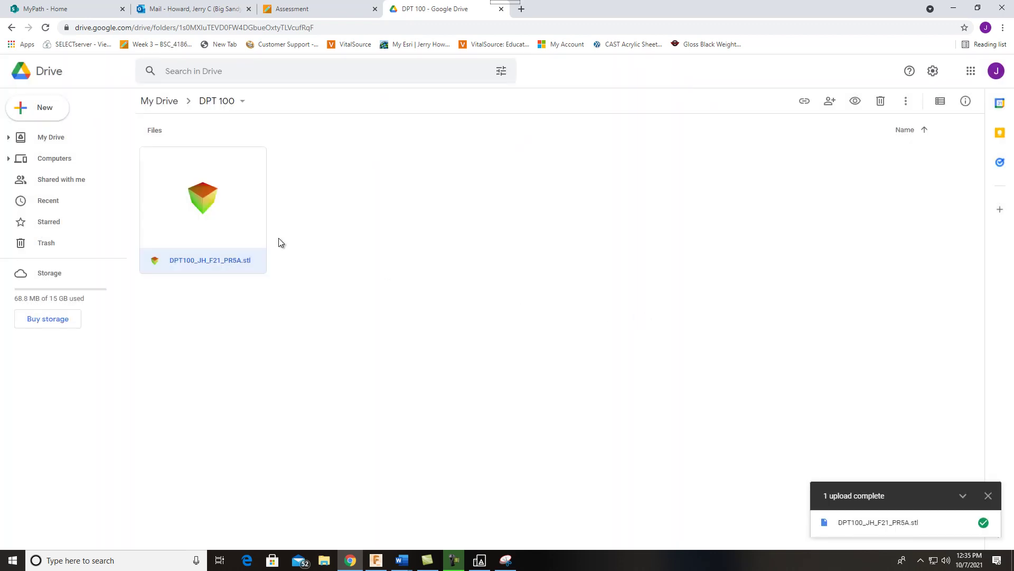
# Share DPT100_JH_F21_PR5A.stl with anyone who has the link as viewer, copy the link and close the sharing dialog
pyautogui.rightClick(204, 210)
pyautogui.click(261, 273)
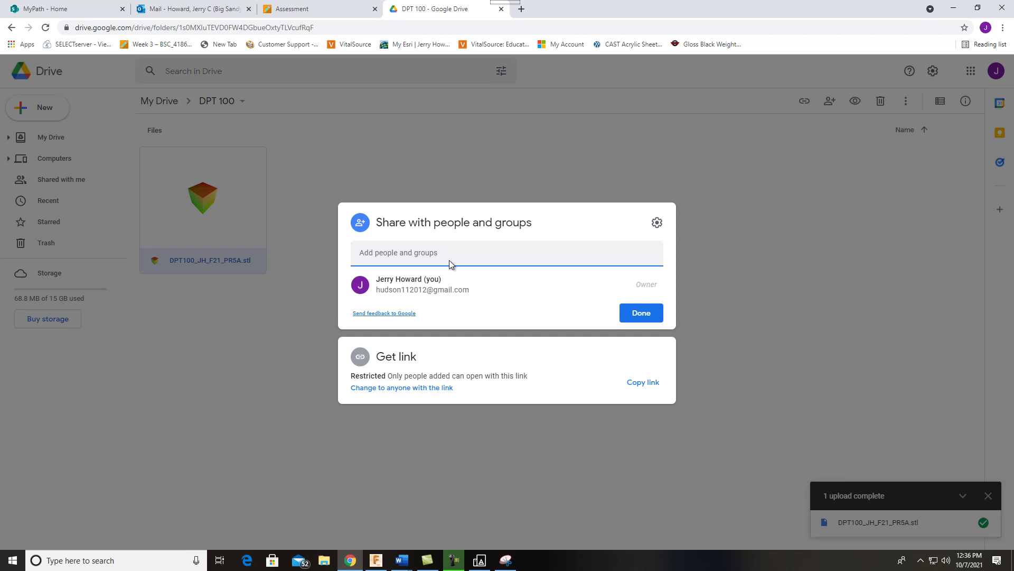
pyautogui.click(404, 388)
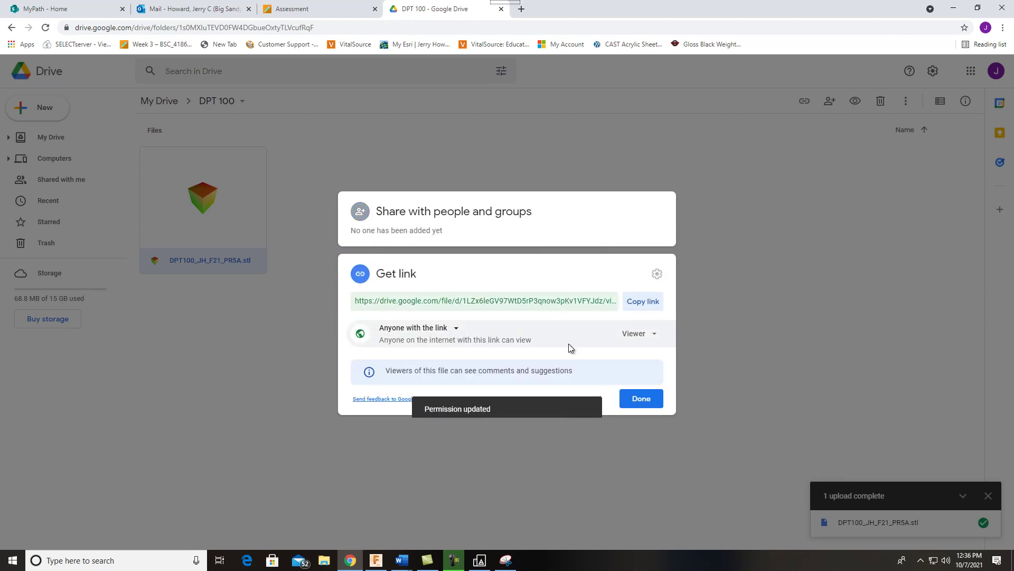
pyautogui.click(639, 305)
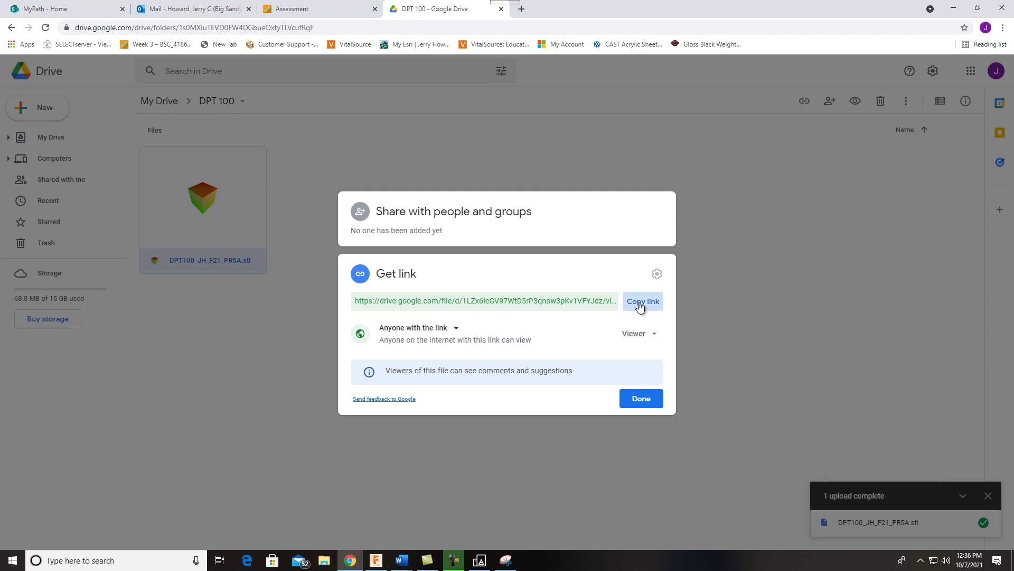
pyautogui.click(643, 401)
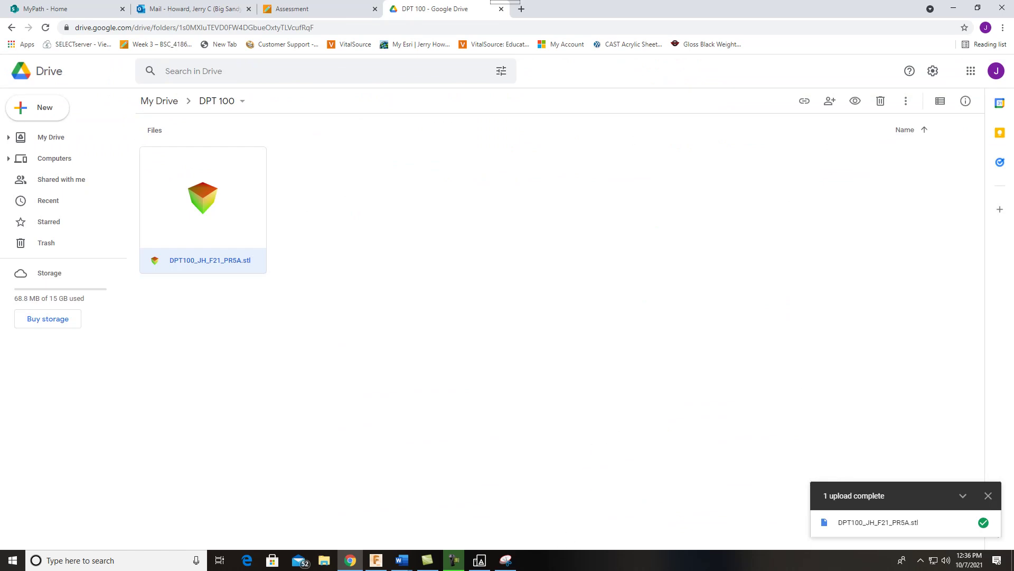
# Switch to the Word submission form and replace "<Place your Link HERE>" under item 3 with the copied Drive link as a hyperlink
pyautogui.moveTo(402, 560)
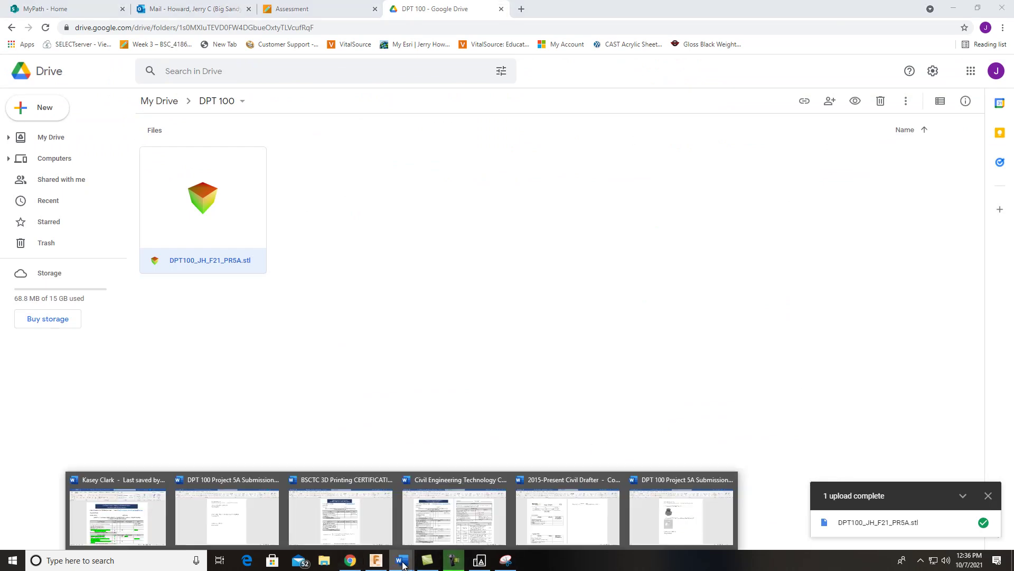
pyautogui.click(493, 510)
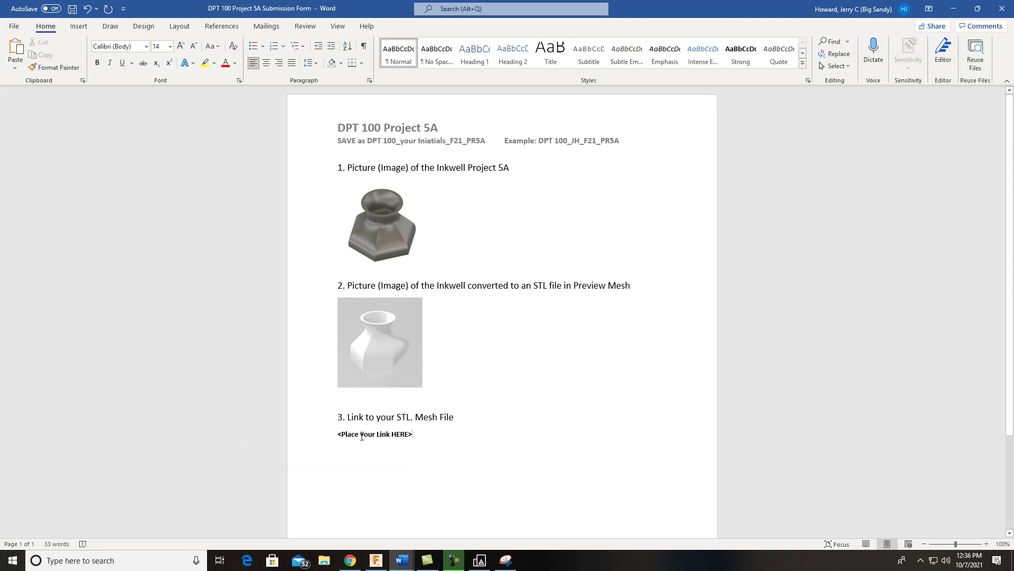
pyautogui.tripleClick(375, 434)
pyautogui.hotkey('ctrl', 'v')
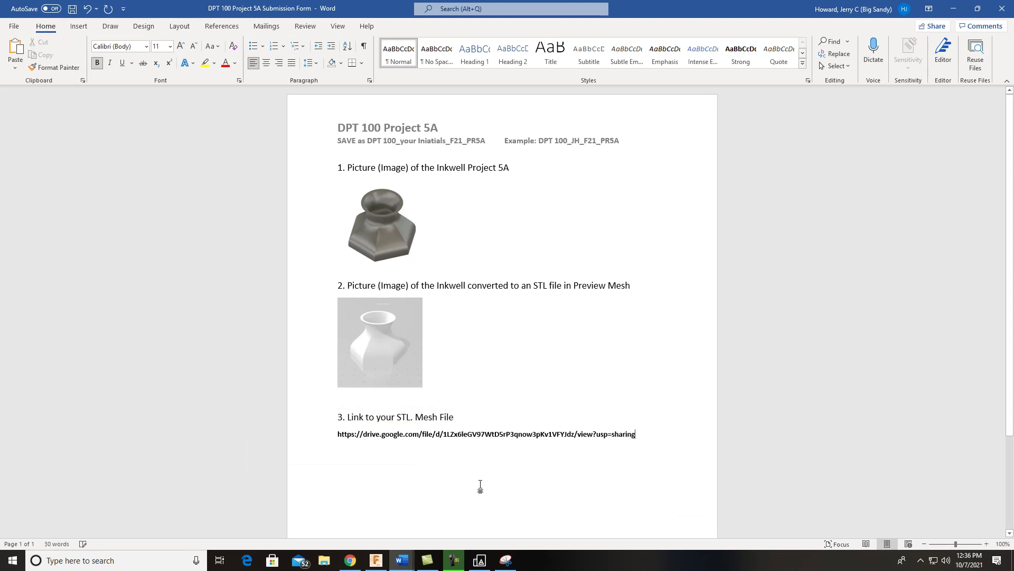
pyautogui.press('Return')
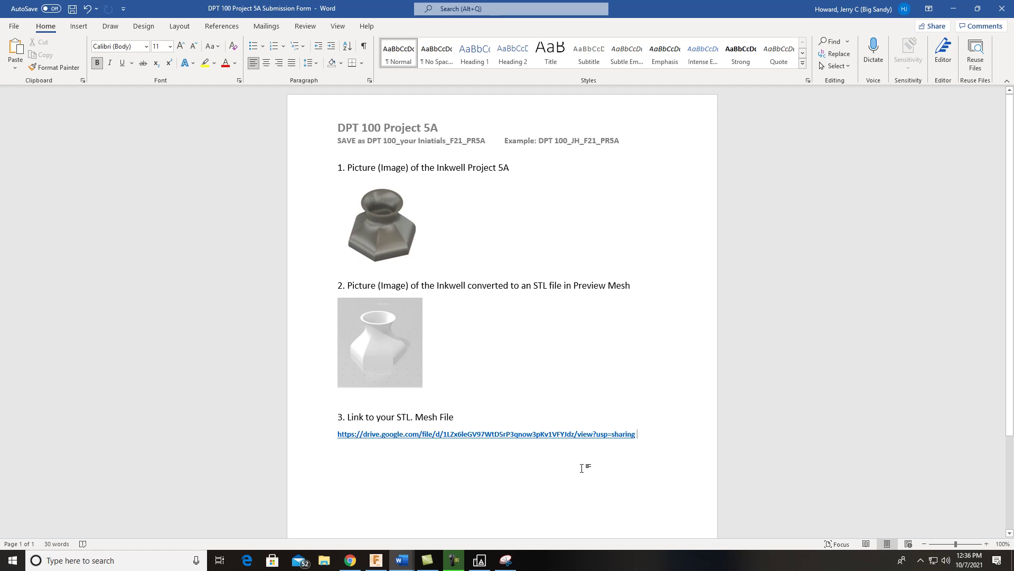
pyautogui.scroll(-1, 582, 469)
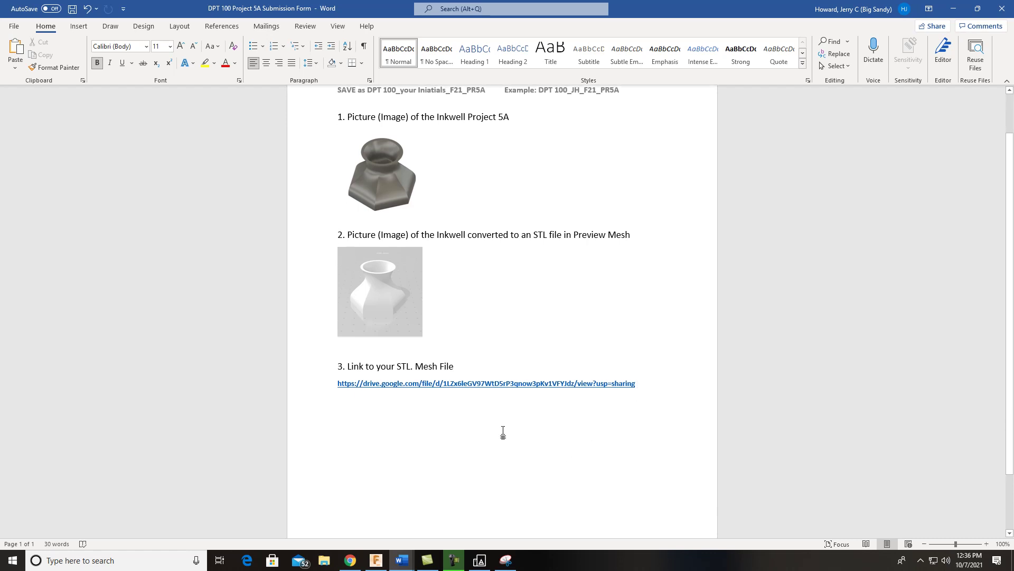
pyautogui.scroll(1, 528, 428)
pyautogui.scroll(1, 584, 320)
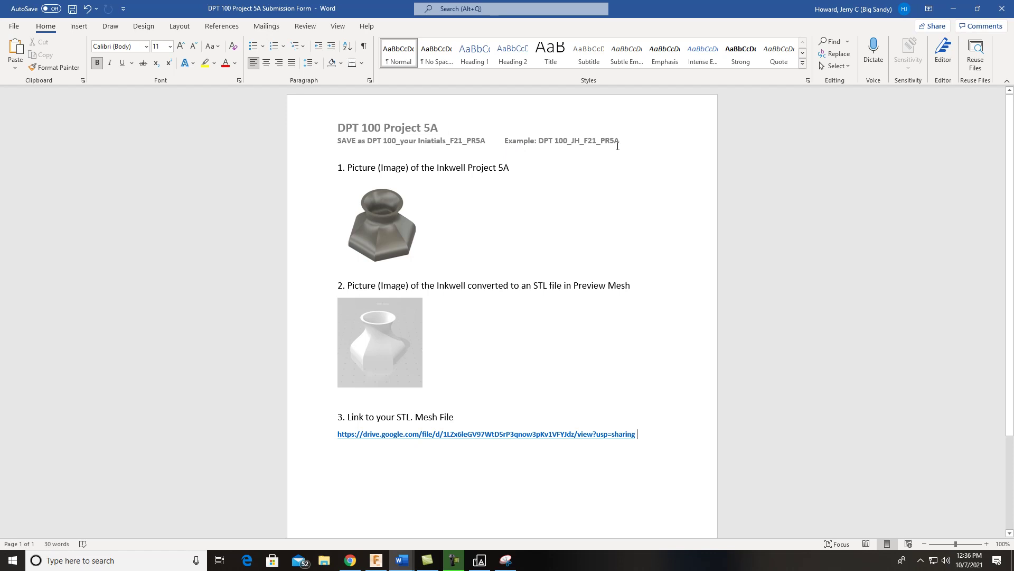
# Start saving the form as a new copy and browse to the DPT 100 folder on FreeAgent GoFlex Drive (F:)
pyautogui.click(14, 26)
pyautogui.click(34, 168)
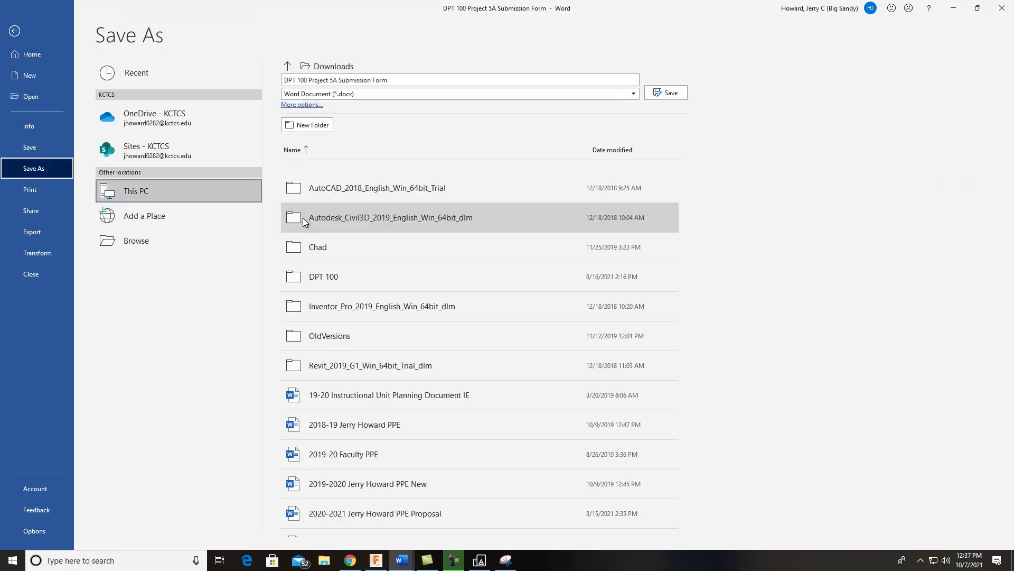
pyautogui.click(144, 245)
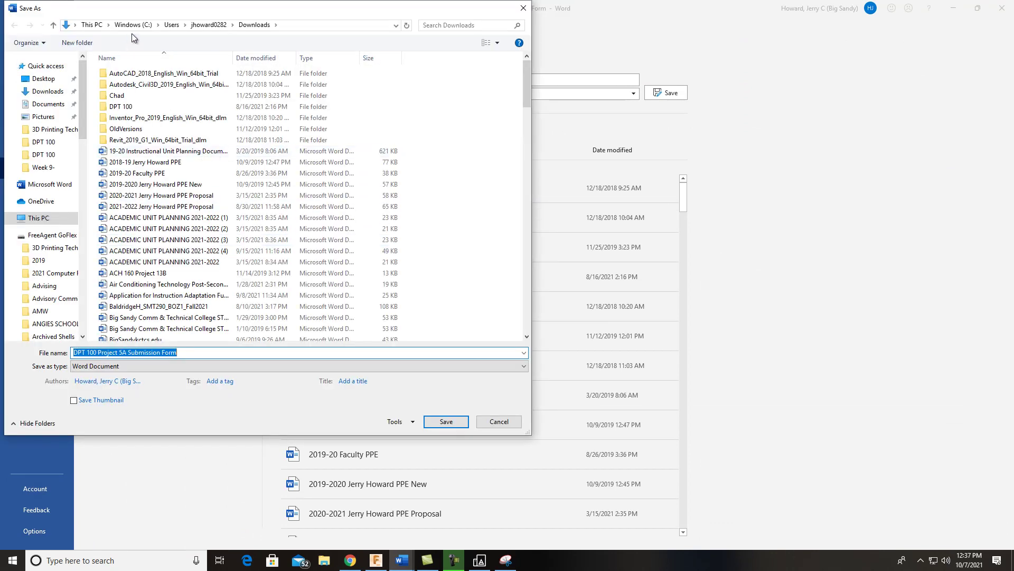
pyautogui.click(76, 24)
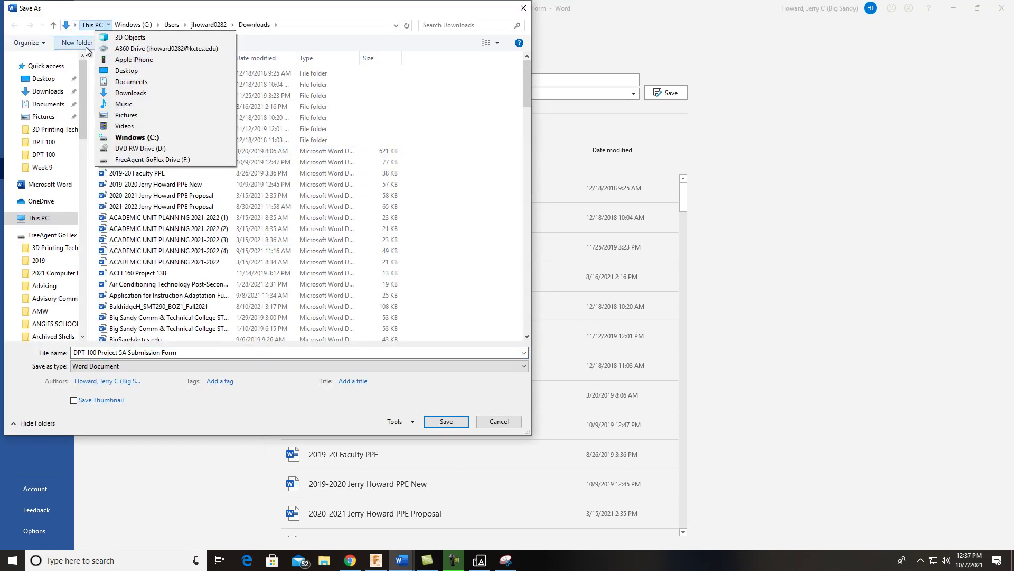
pyautogui.click(76, 25)
pyautogui.click(76, 25)
pyautogui.click(100, 110)
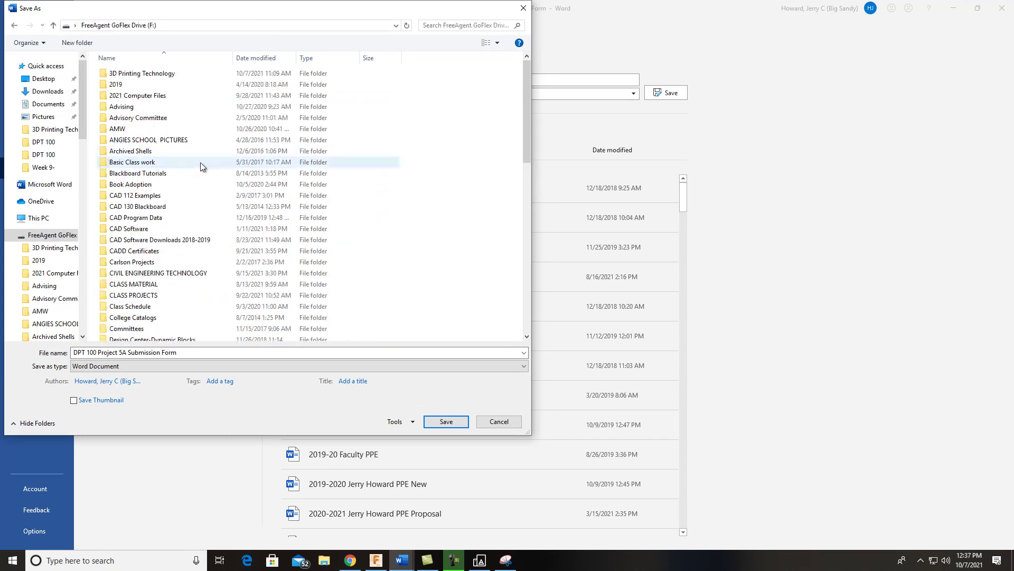
pyautogui.scroll(-1, 216, 186)
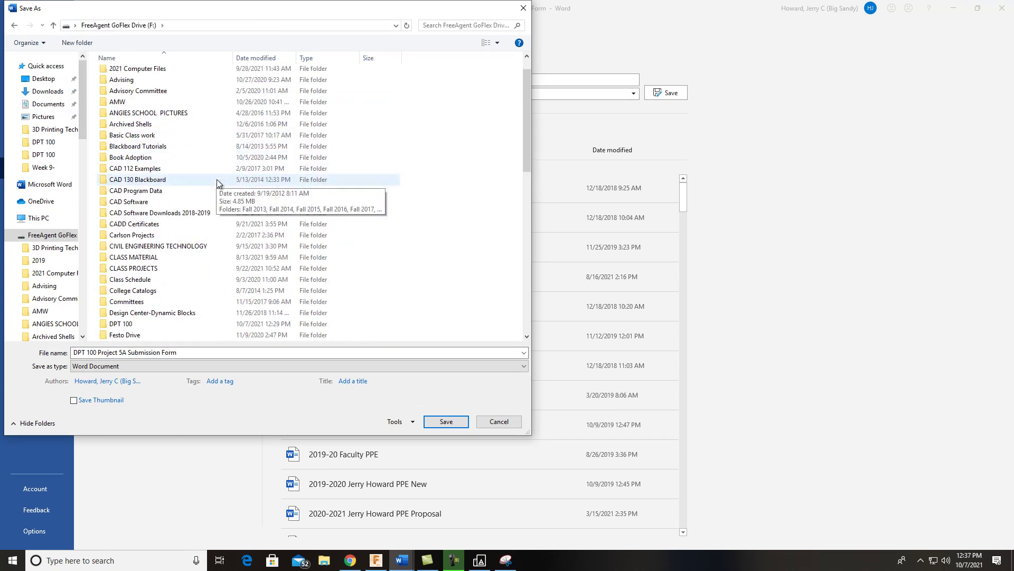
pyautogui.doubleClick(135, 324)
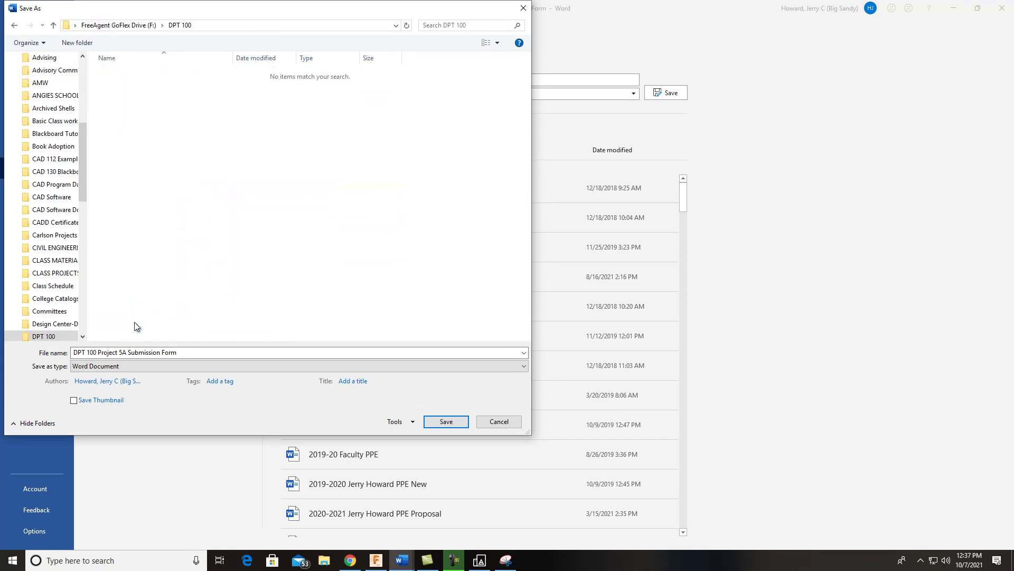
# Name the form DPT100_JH_F21_PR5A and save it as a Word document in the DPT 100 folder
pyautogui.click(187, 353)
pyautogui.tripleClick(187, 353)
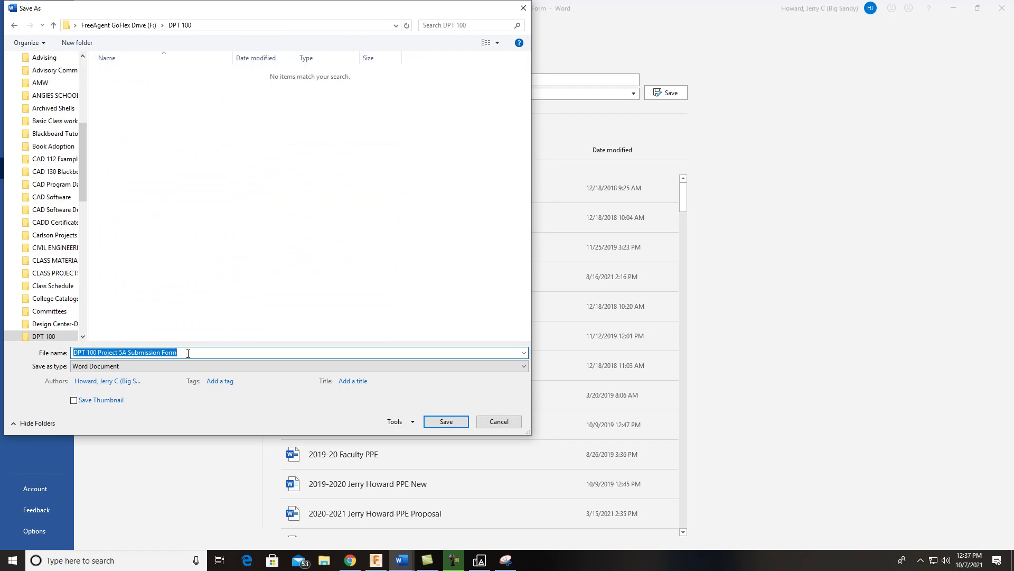
pyautogui.write('D')
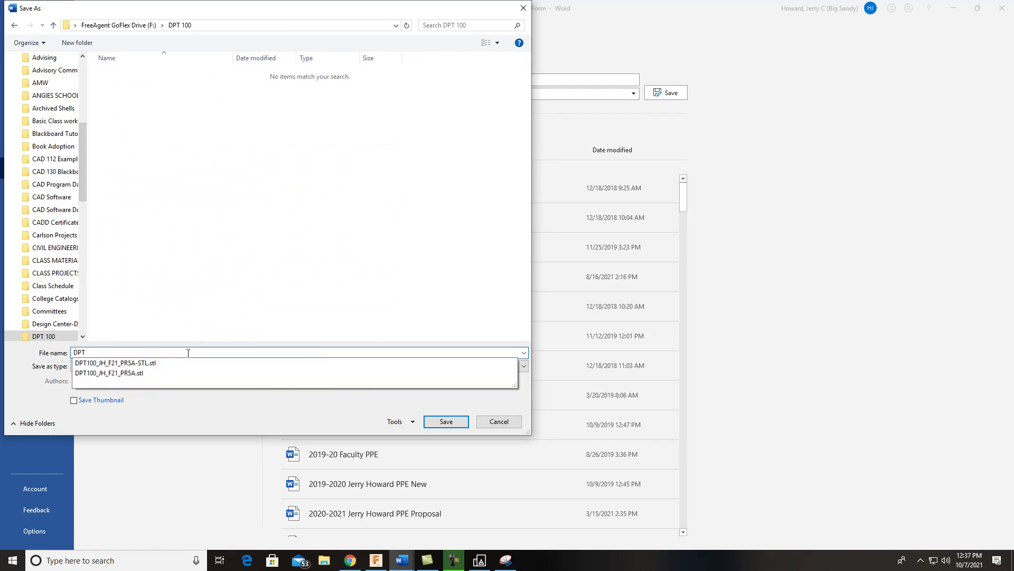
pyautogui.write('PT')
pyautogui.click(123, 373)
pyautogui.click(147, 352)
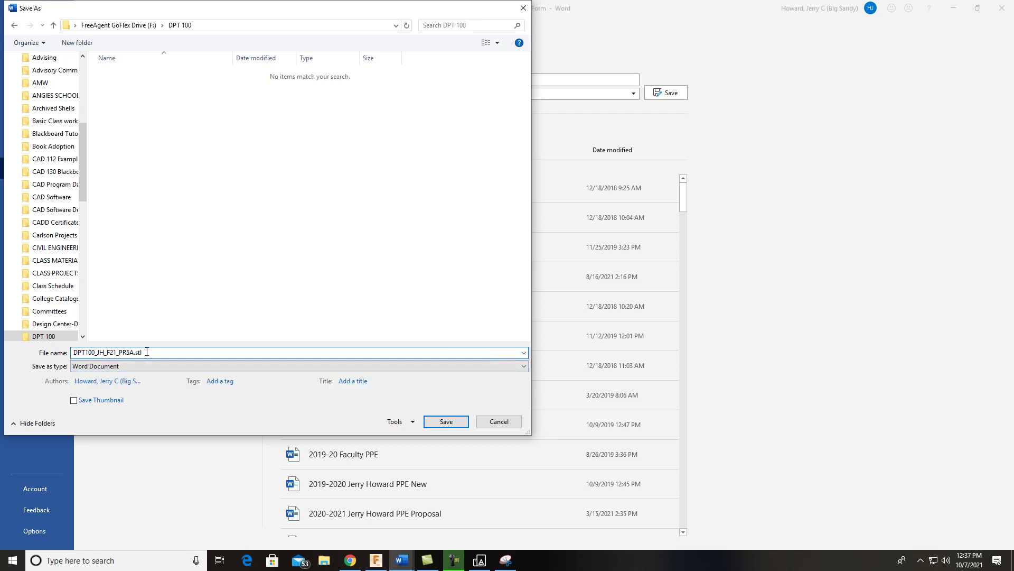
pyautogui.press('BackSpace')
pyautogui.press('BackSpace')
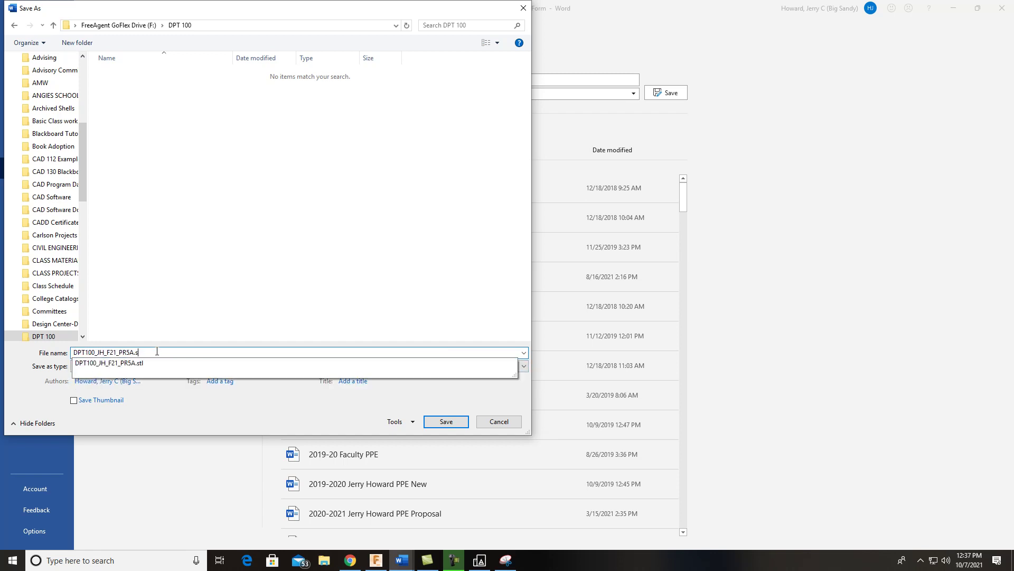
pyautogui.press('BackSpace')
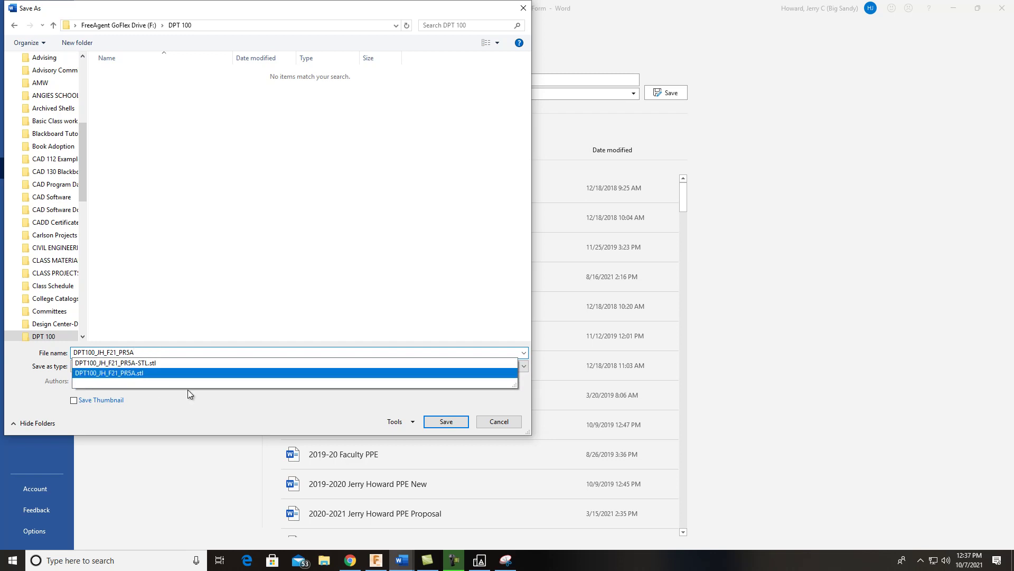
pyautogui.click(200, 411)
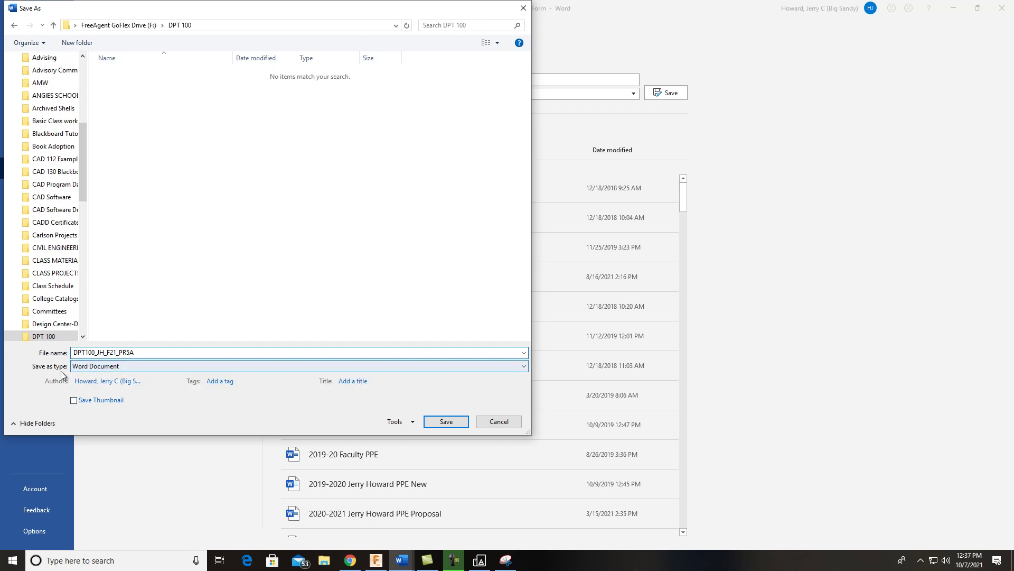
pyautogui.click(450, 422)
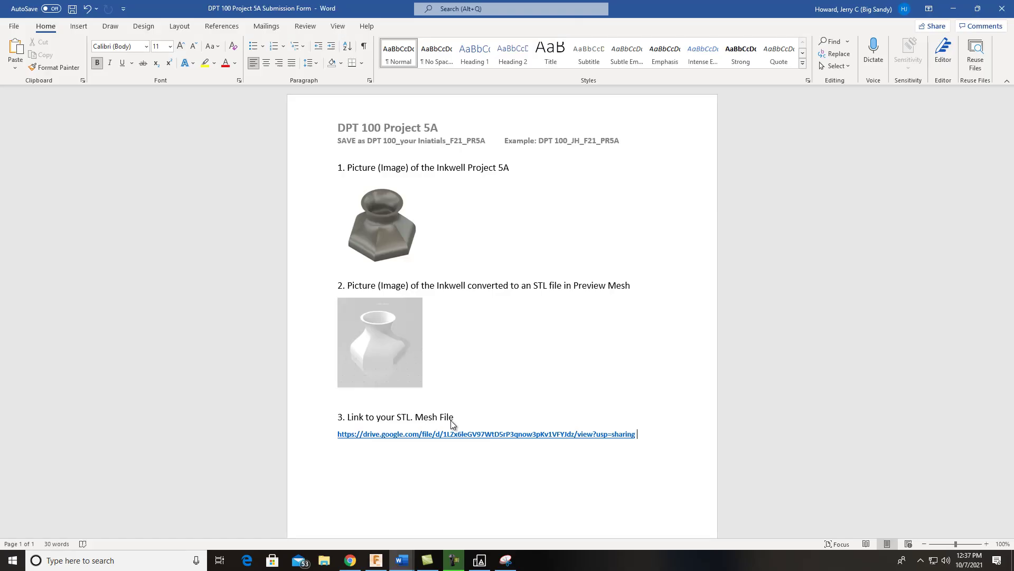
pyautogui.scroll(-1, 586, 381)
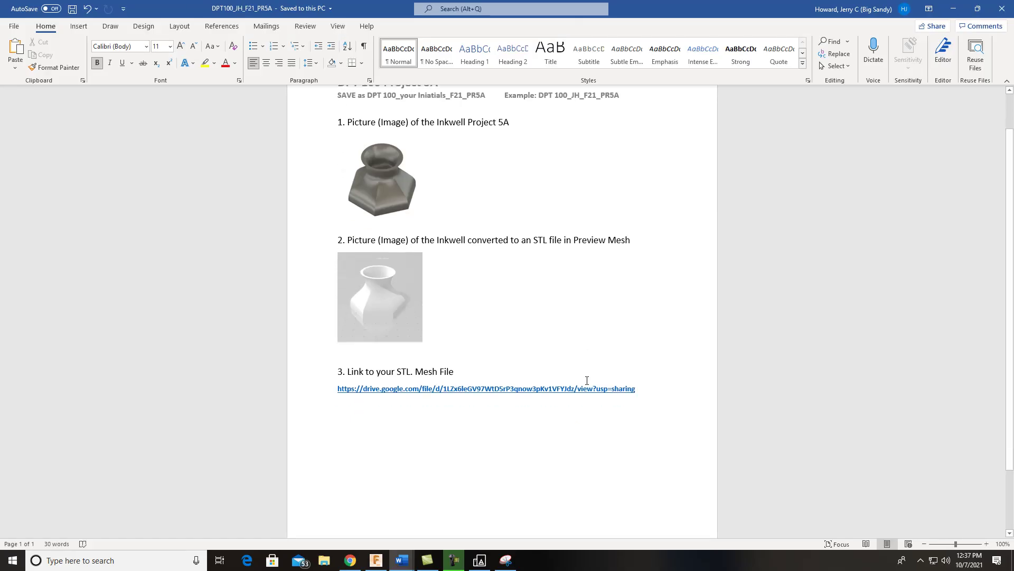
pyautogui.scroll(1, 586, 380)
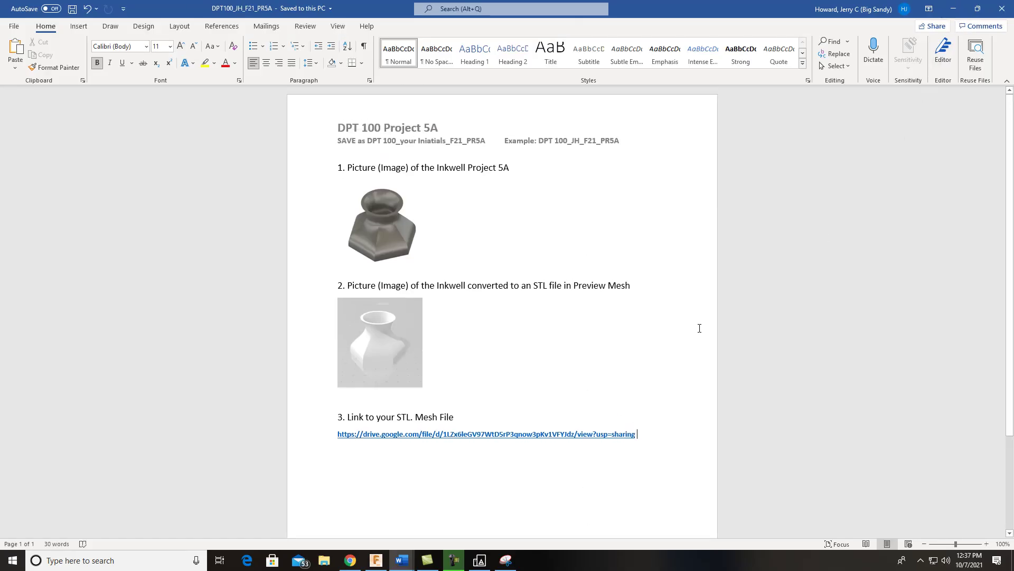
# Switch to Google Drive in Chrome, create a folder named Week 5 inside DPT 100 and move DPT100_JH_F21_PR5A.stl into it
pyautogui.click(350, 560)
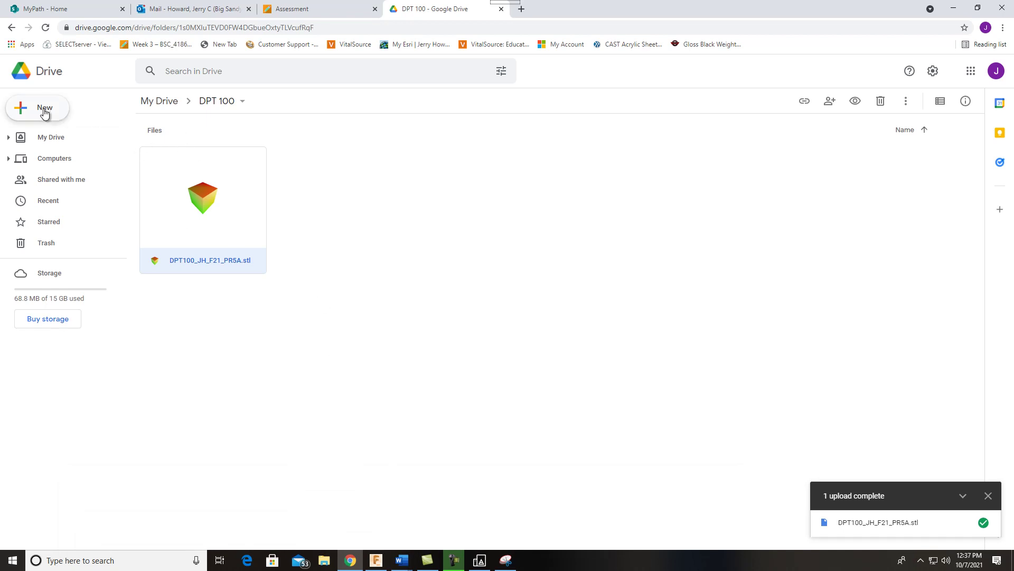
pyautogui.click(24, 109)
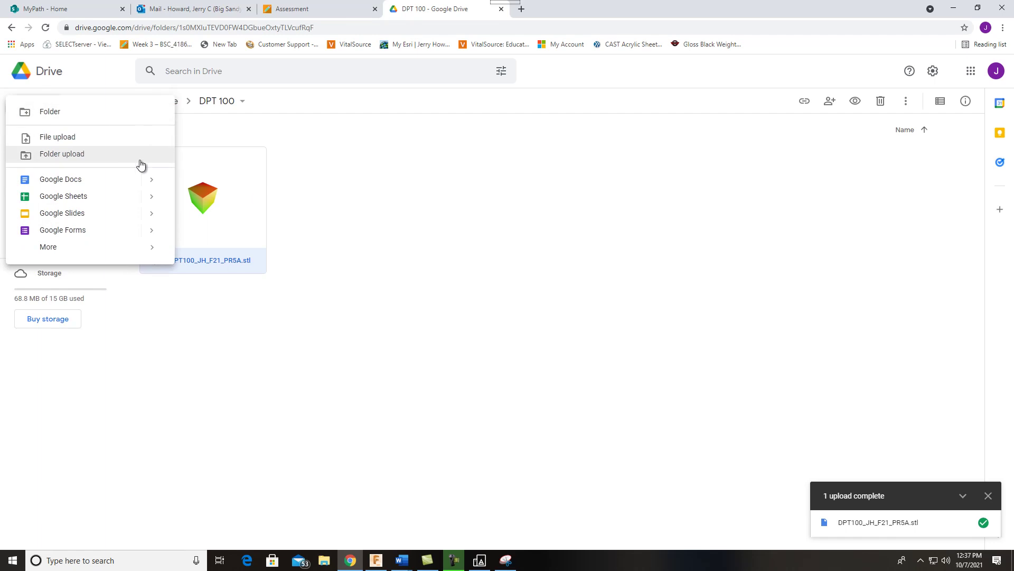
pyautogui.click(68, 119)
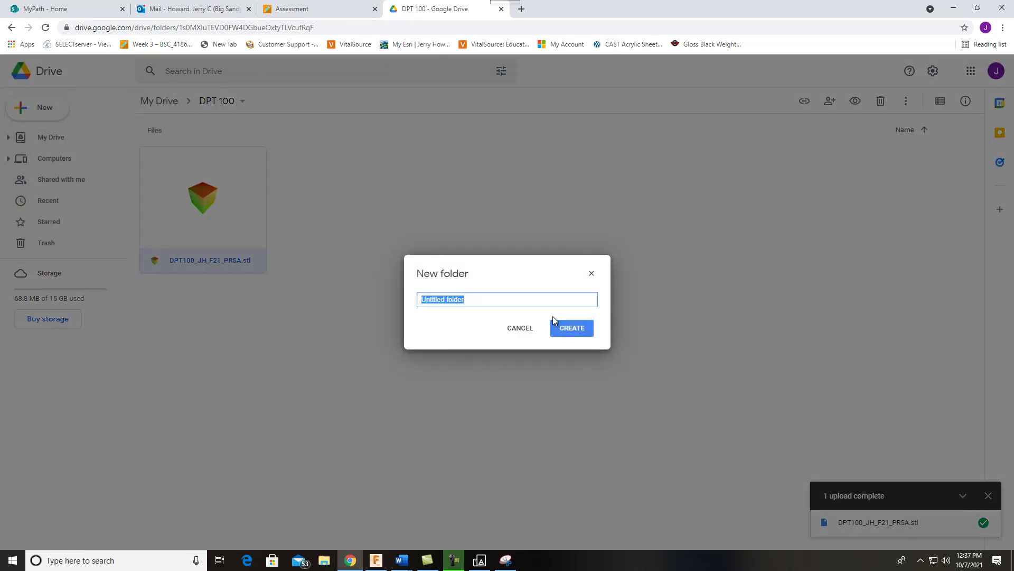
pyautogui.write('Week 5')
pyautogui.click(569, 329)
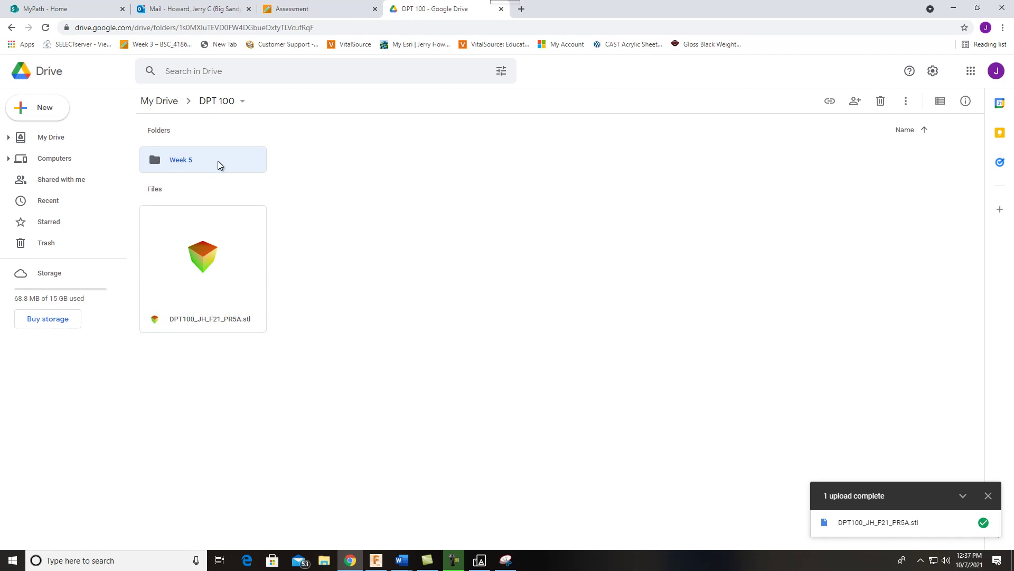
pyautogui.moveTo(245, 256); pyautogui.dragTo(219, 162)
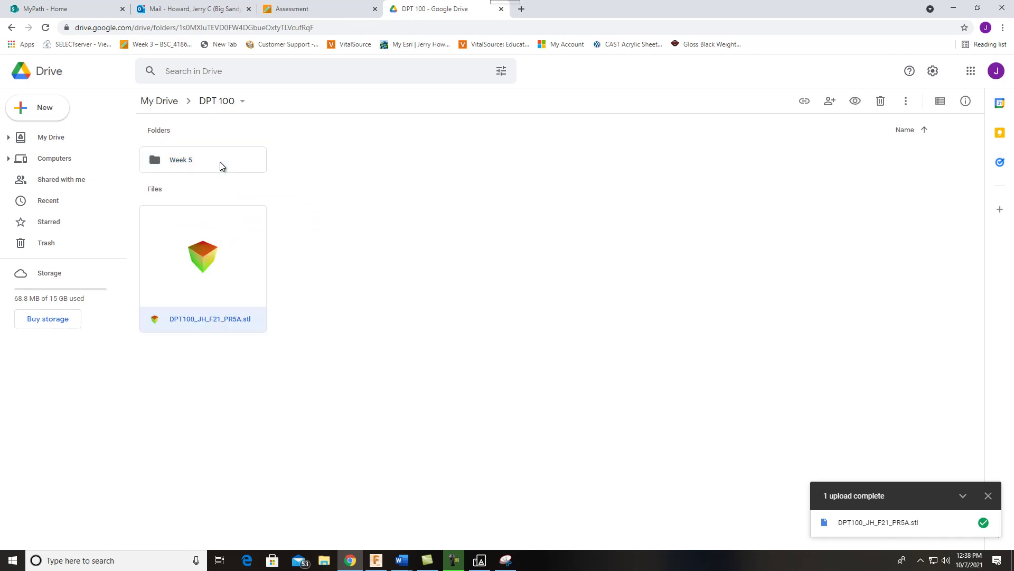
# Upload the DPT100_JH_F21_PR5A Word document from the DPT 100 folder on drive F: into the Week 5 Drive folder and dismiss the upload notice
pyautogui.doubleClick(229, 166)
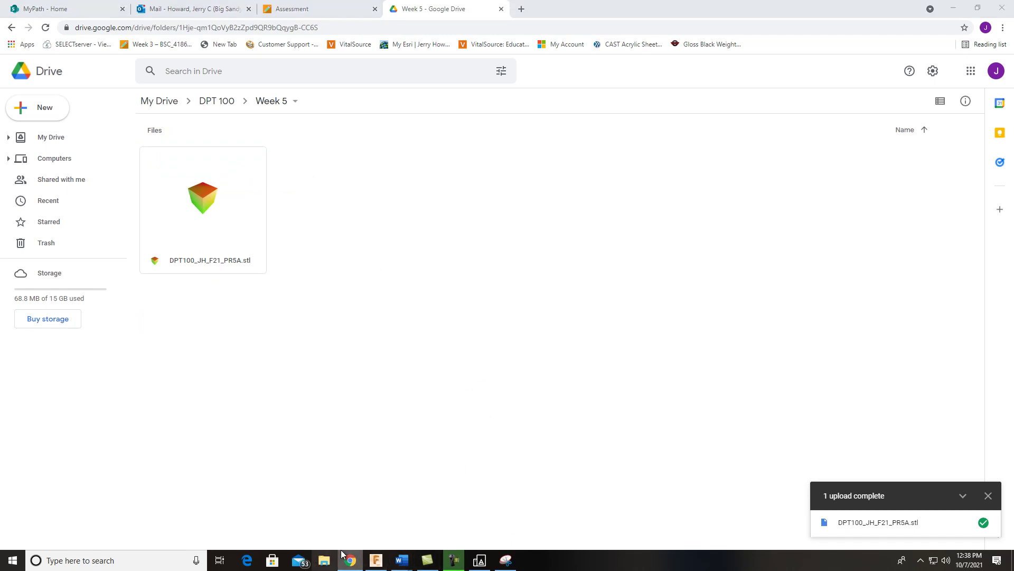
pyautogui.click(324, 560)
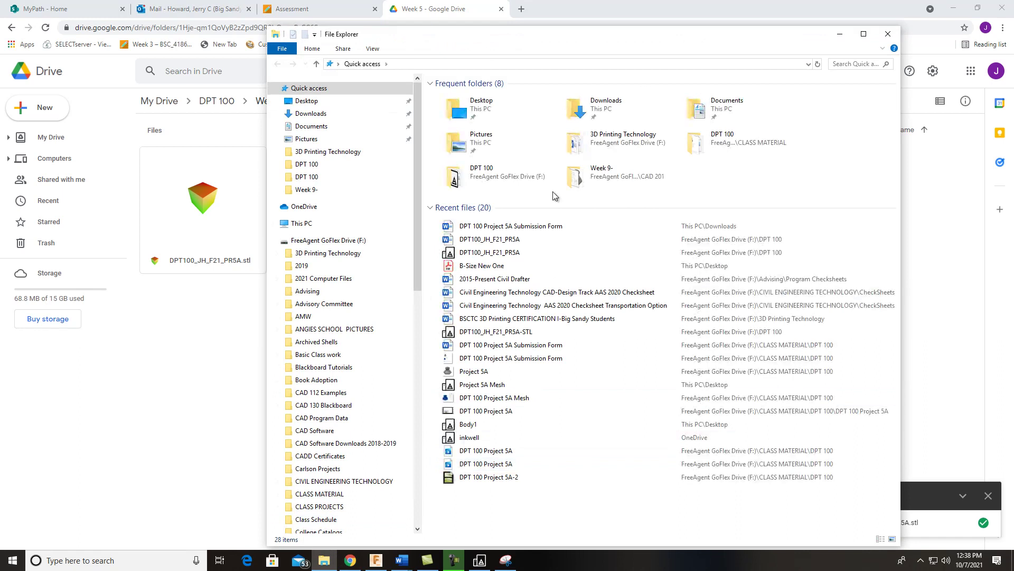
pyautogui.click(338, 64)
pyautogui.click(378, 148)
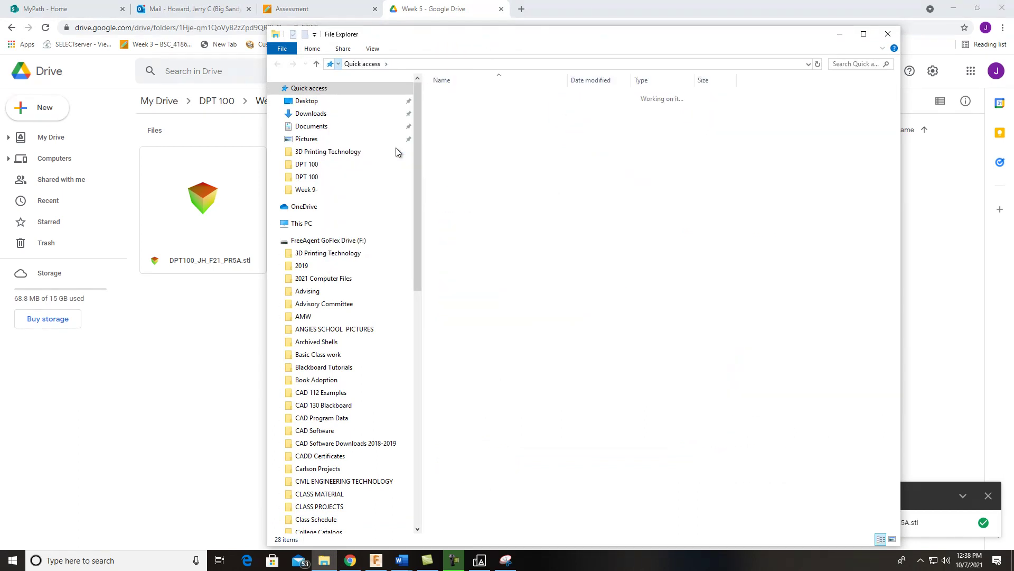
pyautogui.scroll(-1, 502, 351)
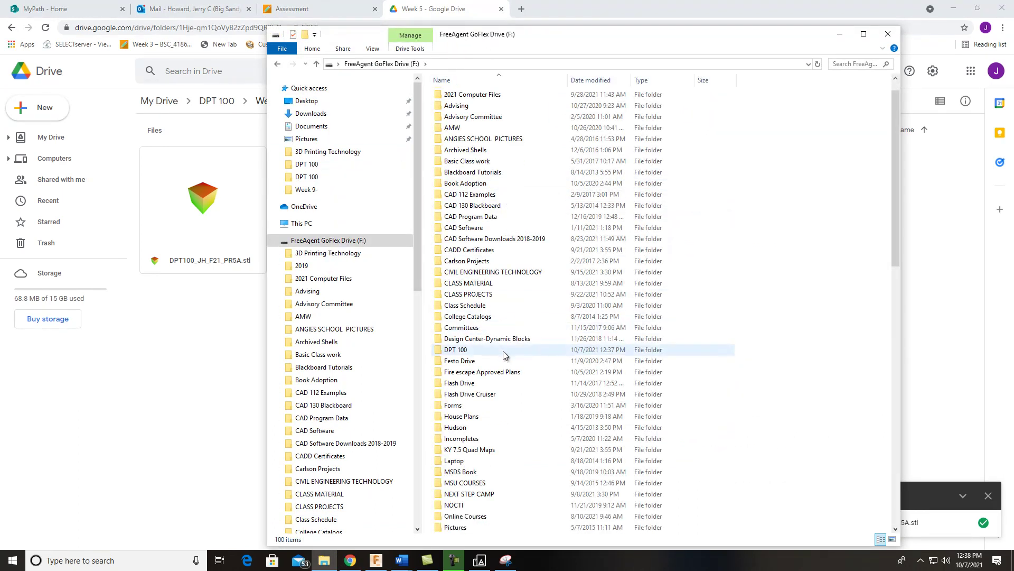
pyautogui.doubleClick(486, 351)
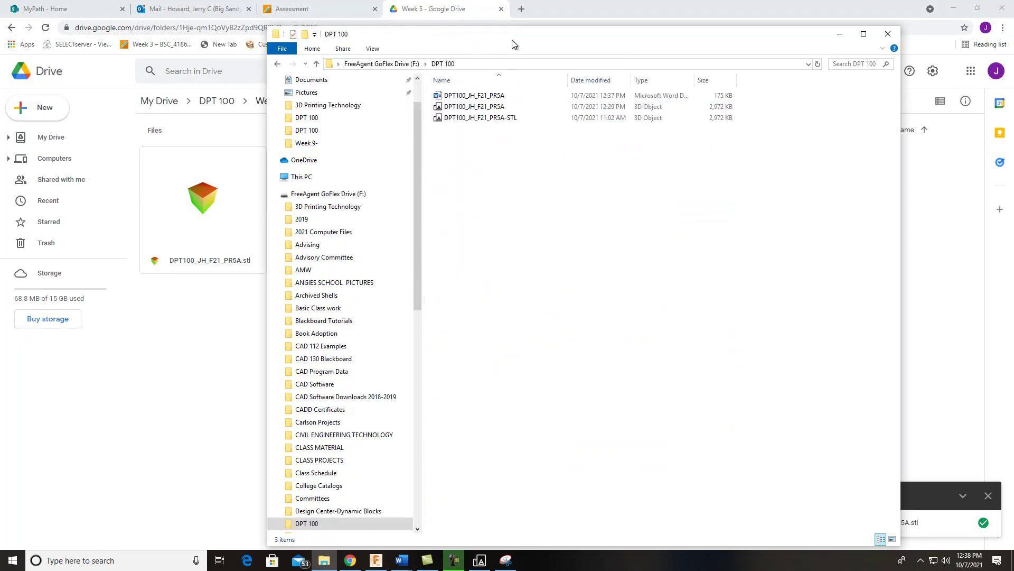
pyautogui.moveTo(512, 39); pyautogui.dragTo(706, 34)
pyautogui.moveTo(667, 92); pyautogui.dragTo(395, 227)
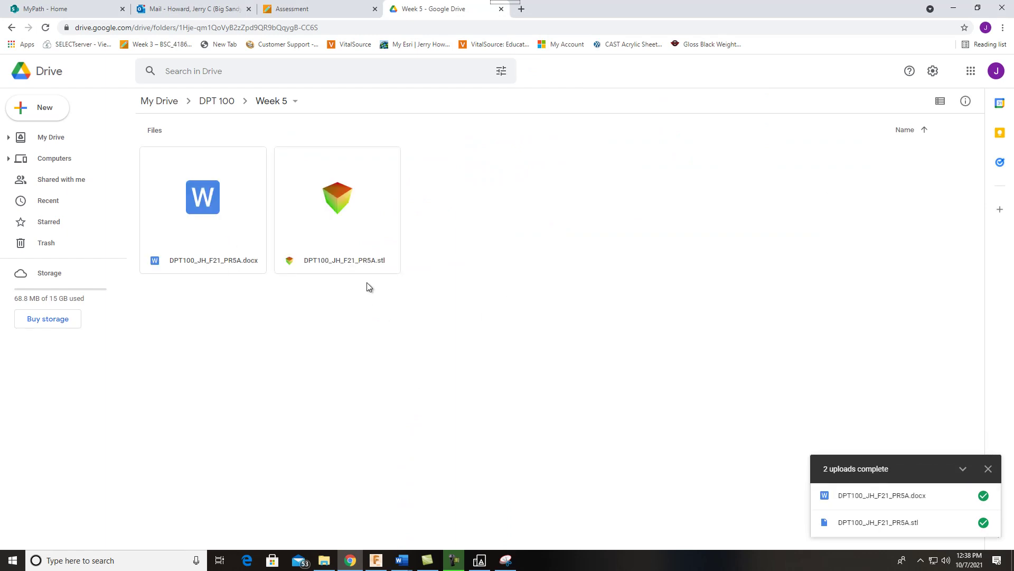
pyautogui.click(988, 469)
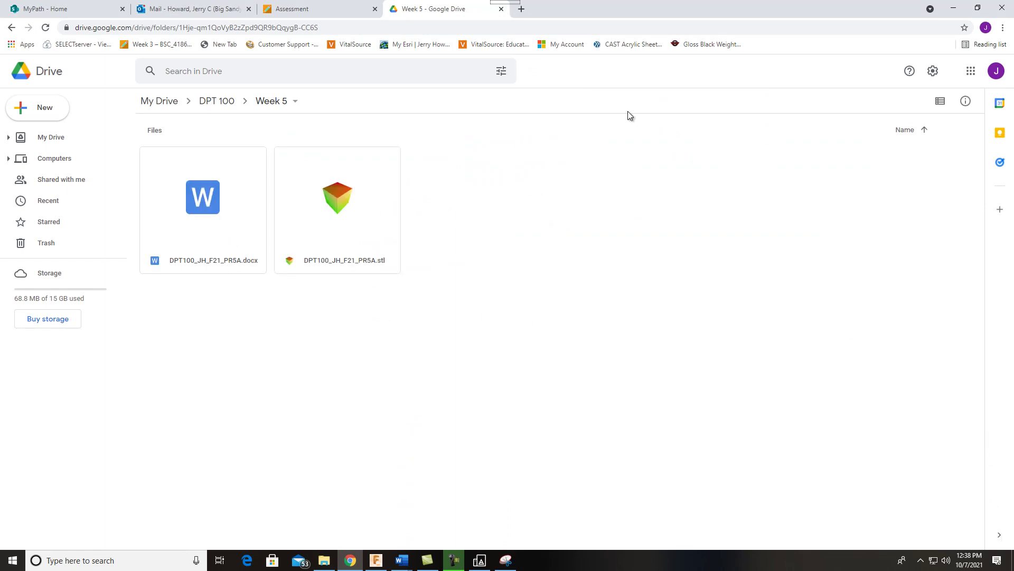
# Switch to the Assessment page and review the Project 5A instructions, rubric, example submission and submission area
pyautogui.click(316, 9)
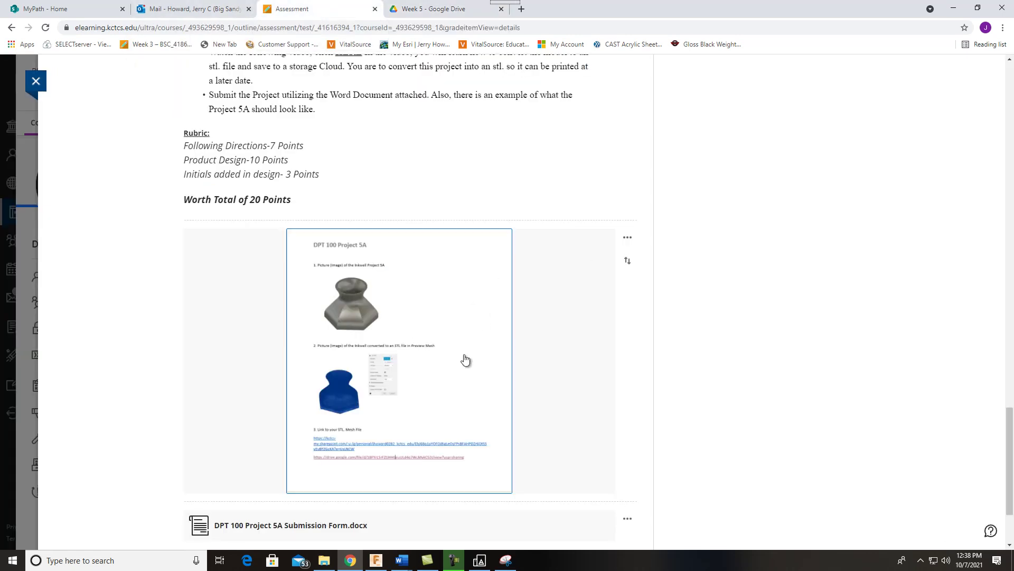
pyautogui.scroll(2, 497, 322)
pyautogui.scroll(-2, 476, 407)
pyautogui.scroll(-1, 353, 471)
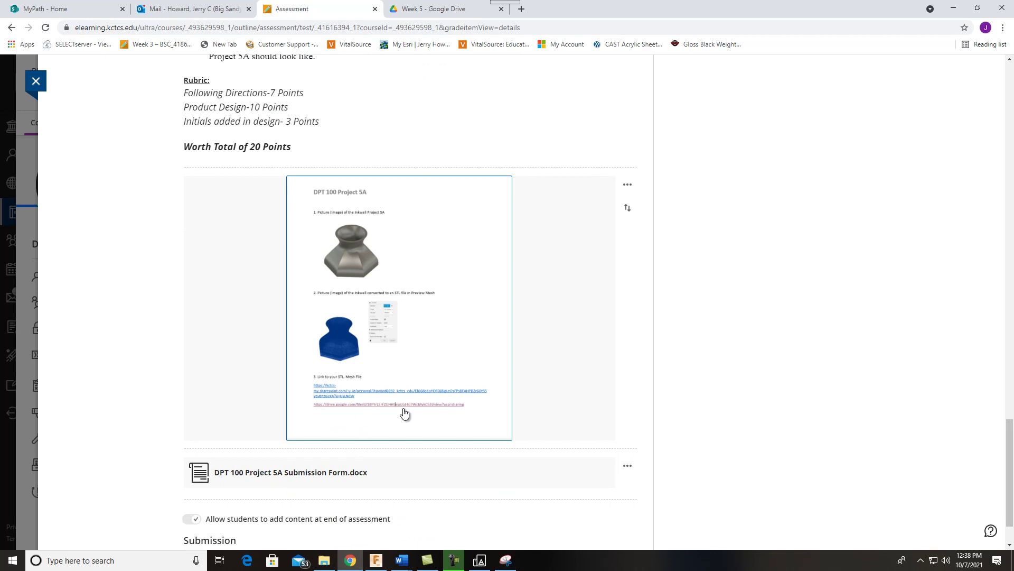
pyautogui.scroll(-1, 404, 412)
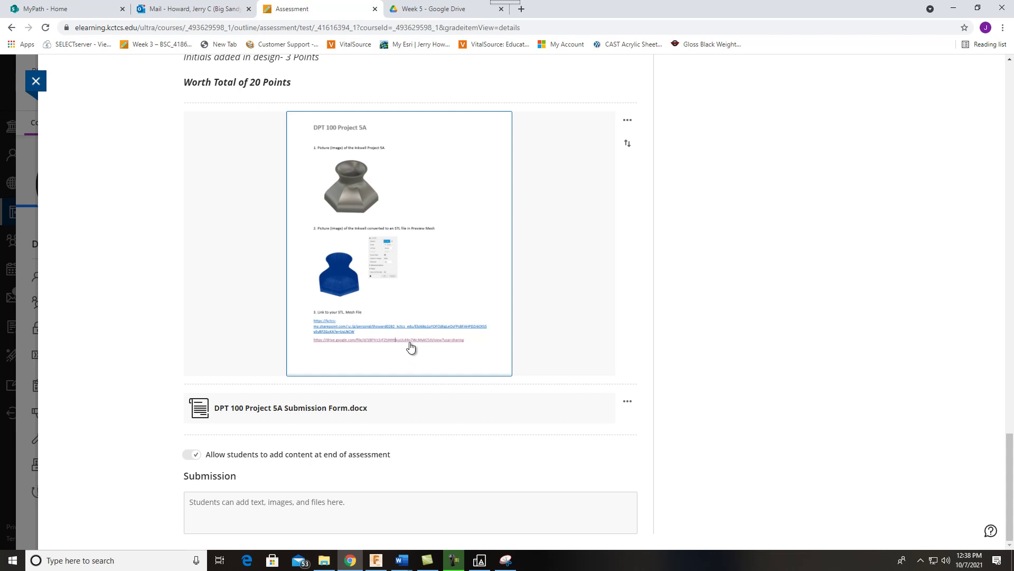
pyautogui.scroll(1, 411, 347)
pyautogui.scroll(3, 412, 347)
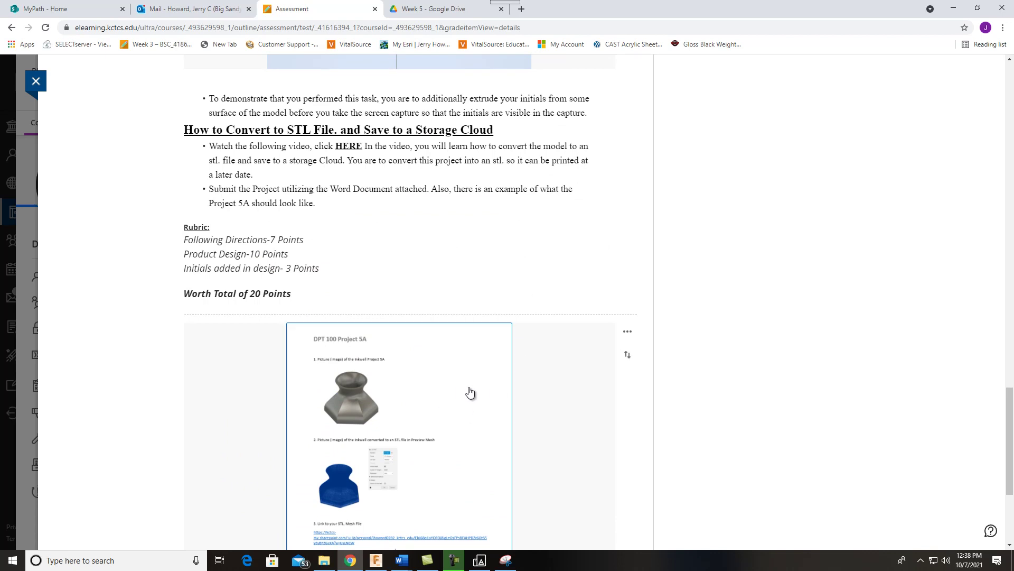
pyautogui.scroll(1, 482, 407)
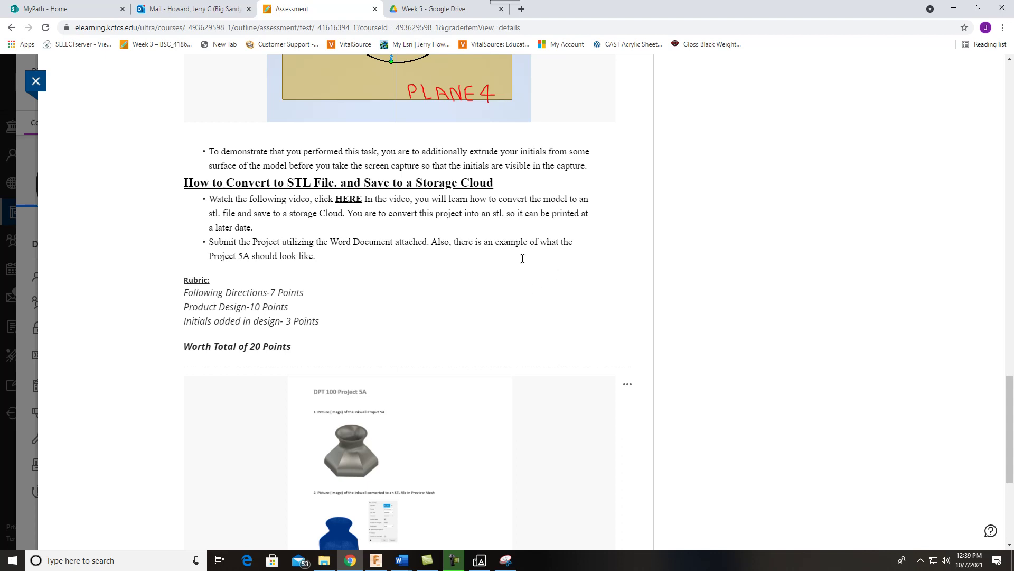
pyautogui.scroll(-3, 476, 370)
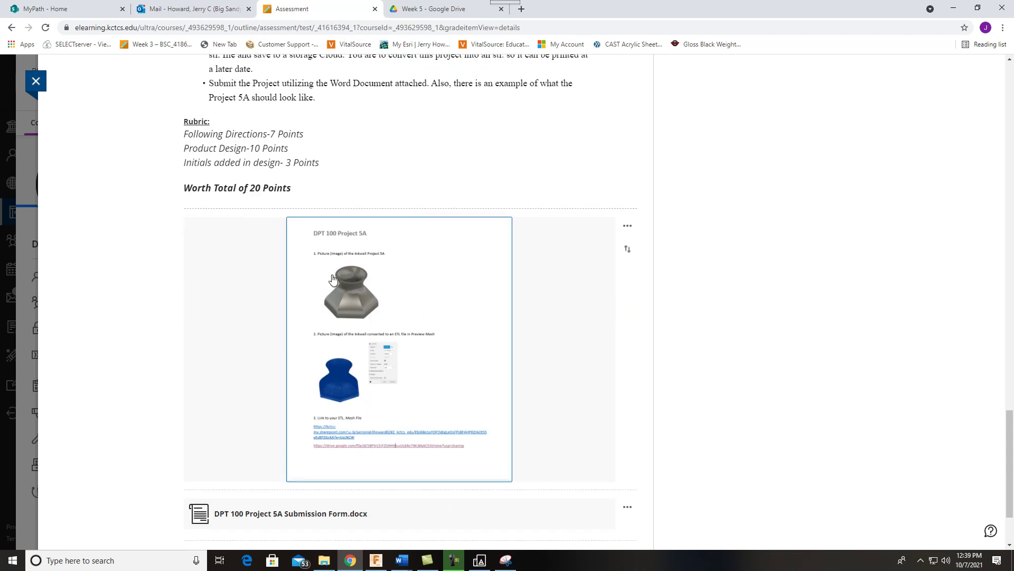